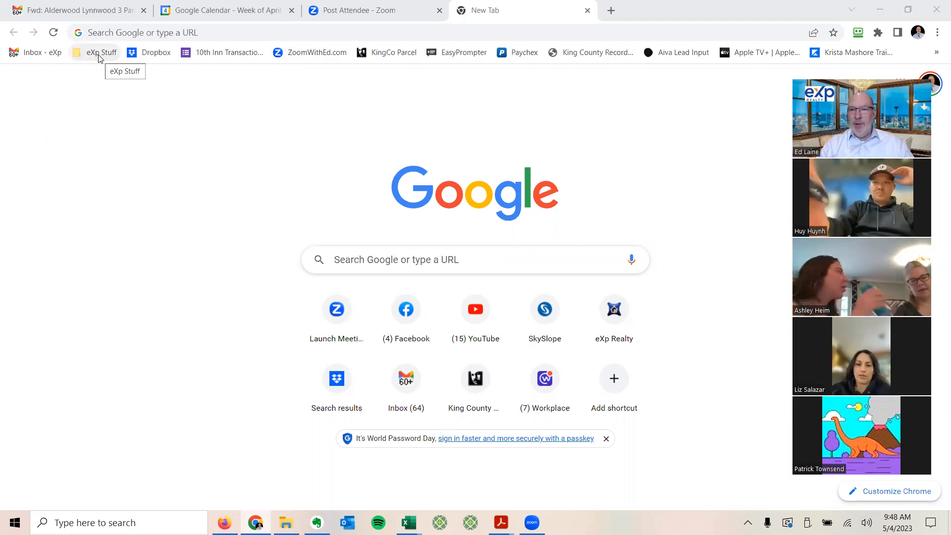
Step: Open the eXp Realty eXpenterprise login page from the eXp Stuff bookmarks folder
{"action": "left_click", "coordinate": [99, 55]}
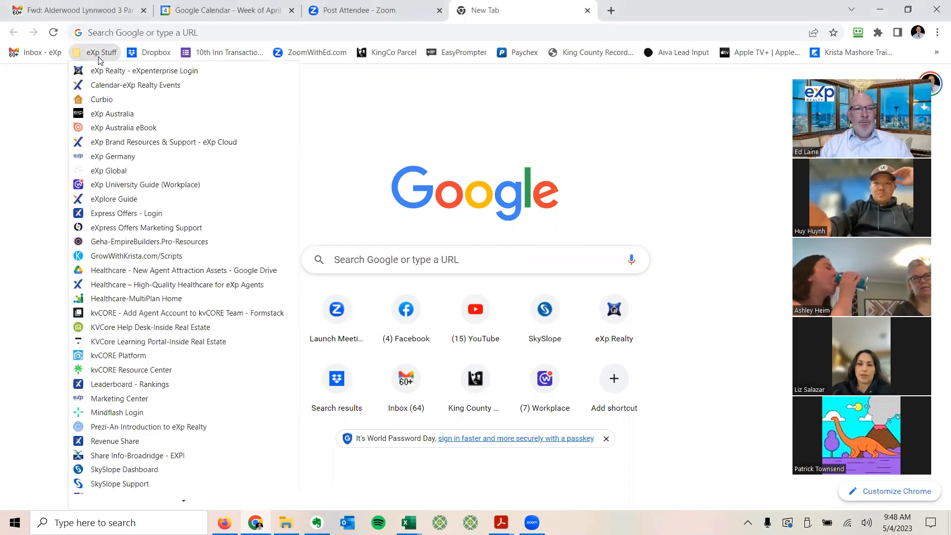
{"action": "left_click", "coordinate": [118, 73]}
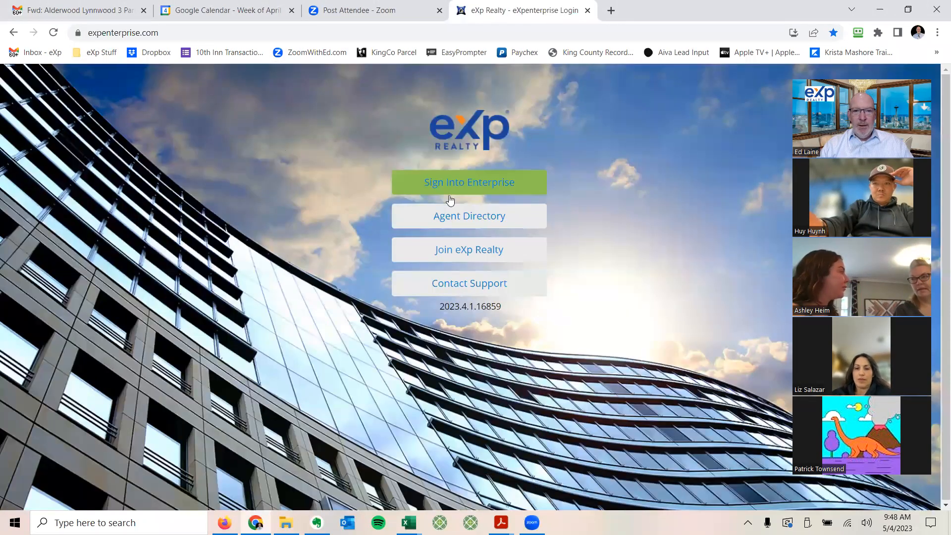
Step: Sign into eXp Enterprise with the username and password
{"action": "left_click", "coordinate": [477, 187]}
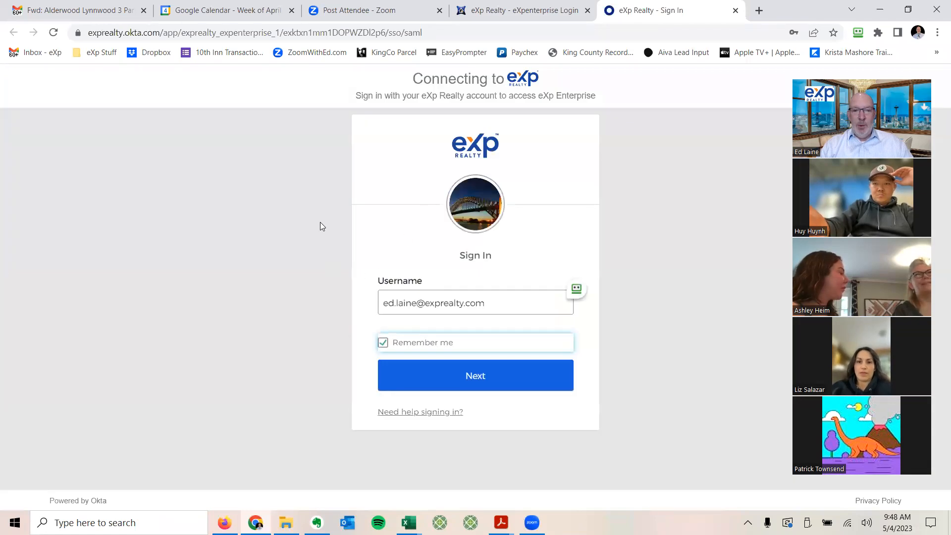
{"action": "left_click", "coordinate": [470, 372]}
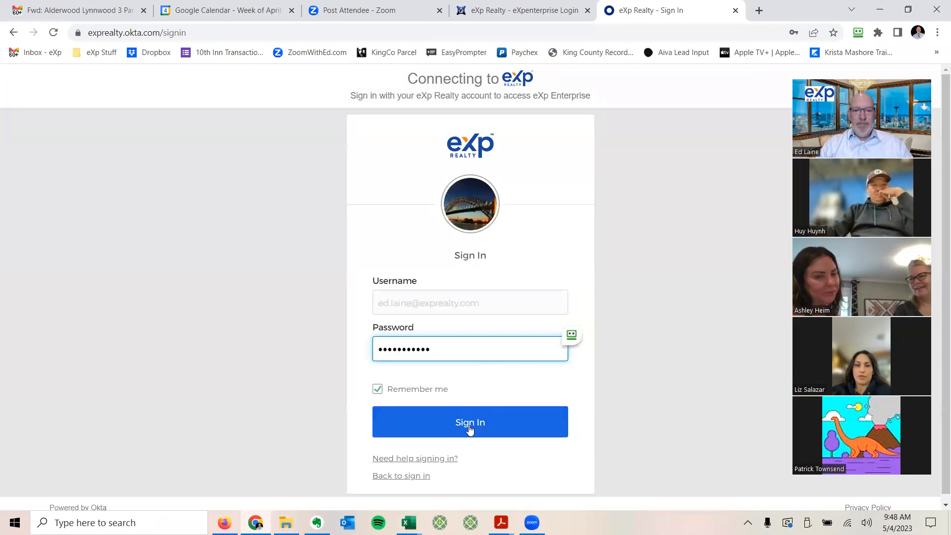
{"action": "left_click", "coordinate": [469, 426]}
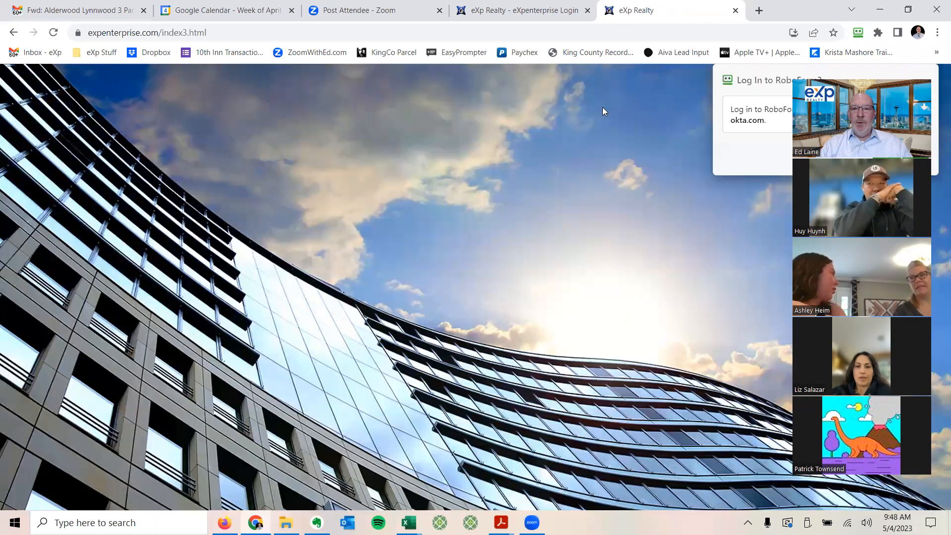
{"action": "scroll", "coordinate": [275, 232], "scroll_direction": "down", "scroll_amount": 8}
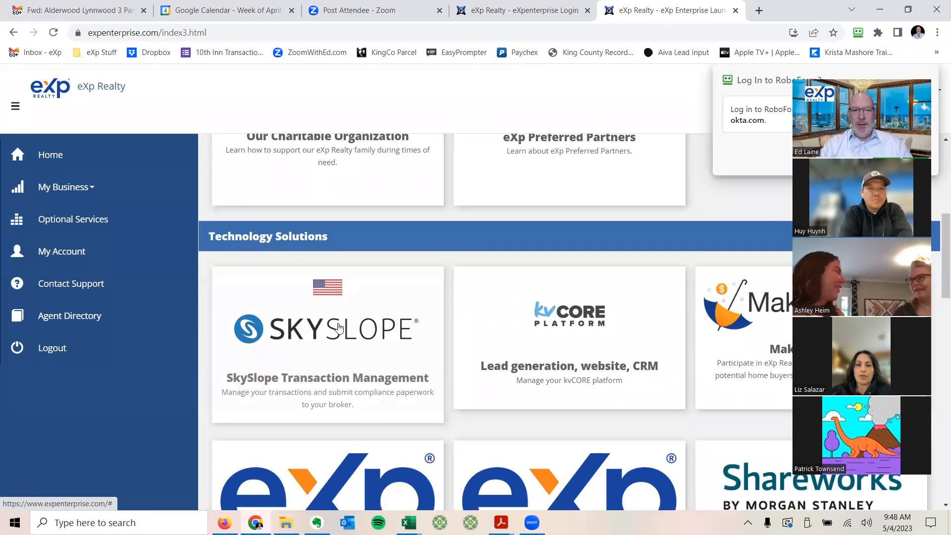
Step: Expand Technology Solutions and launch the SkySlope Transaction Management tile
{"action": "left_click", "coordinate": [92, 53]}
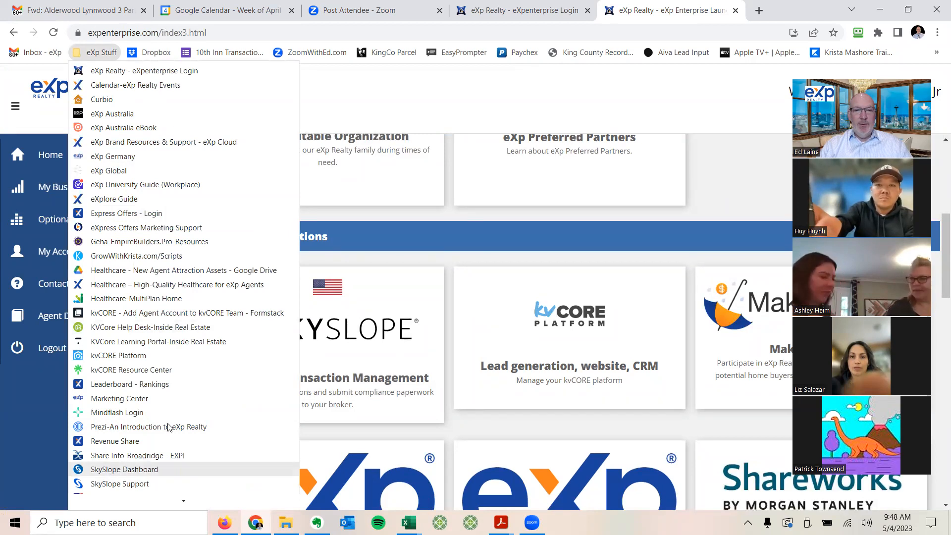
{"action": "left_click", "coordinate": [524, 240]}
{"action": "left_click", "coordinate": [495, 240]}
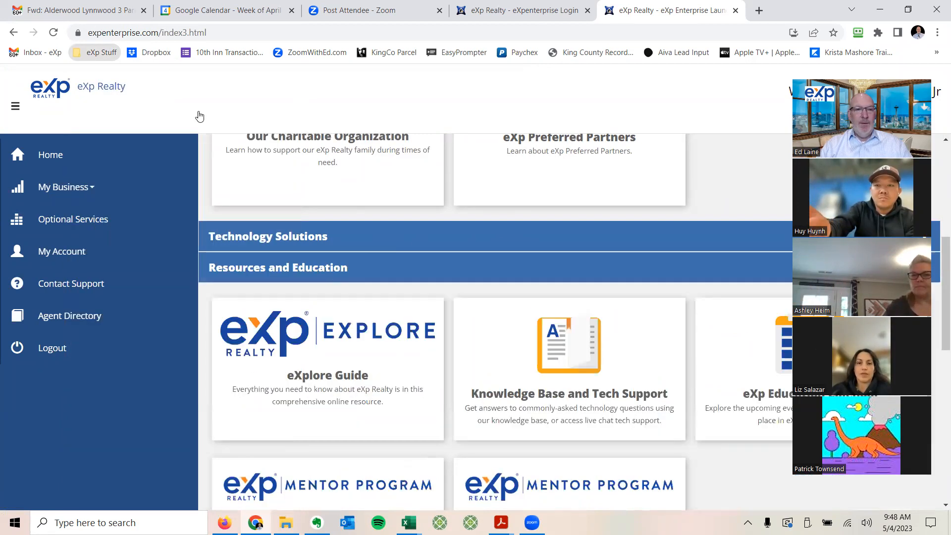
{"action": "left_click", "coordinate": [90, 54]}
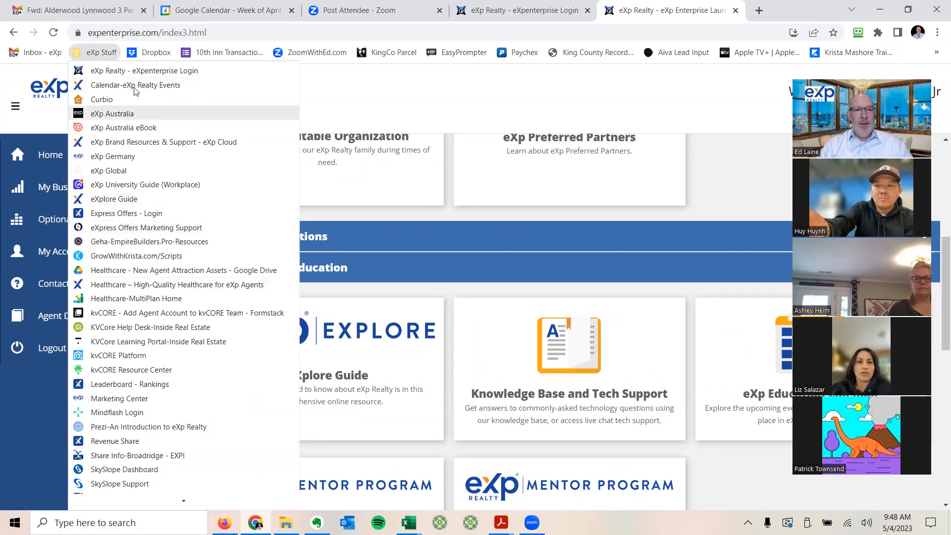
{"action": "left_click", "coordinate": [407, 228]}
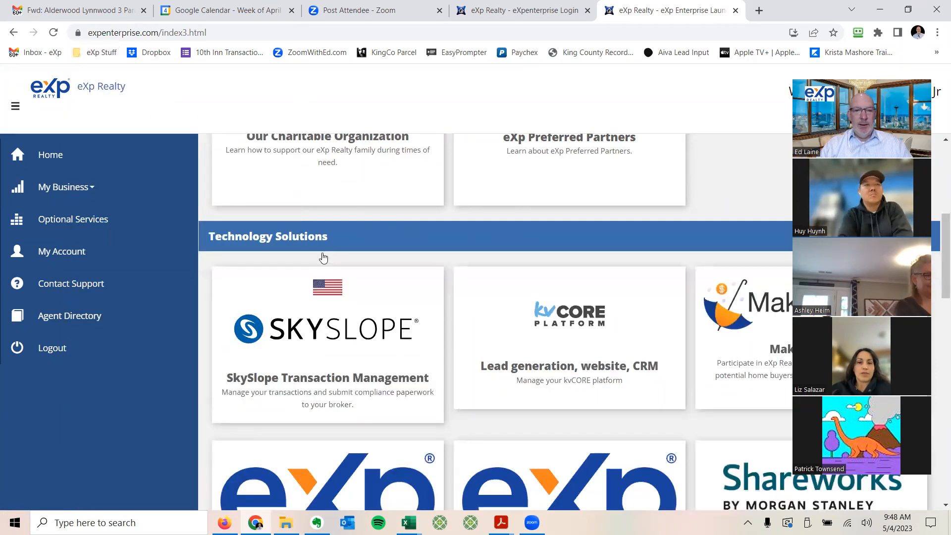
{"action": "left_click", "coordinate": [330, 347]}
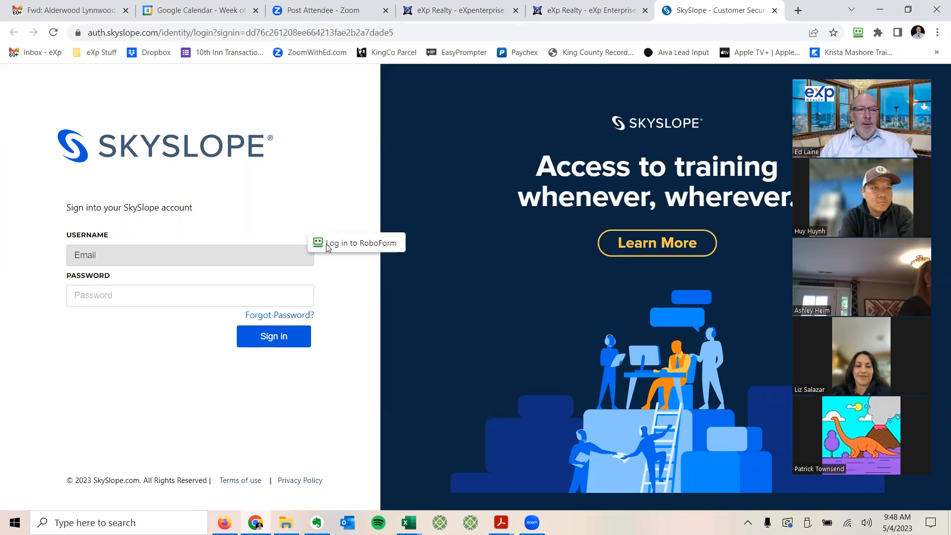
Step: Unlock RoboForm with the master password, then return to the SkySlope sign-in tab
{"action": "left_click", "coordinate": [351, 245]}
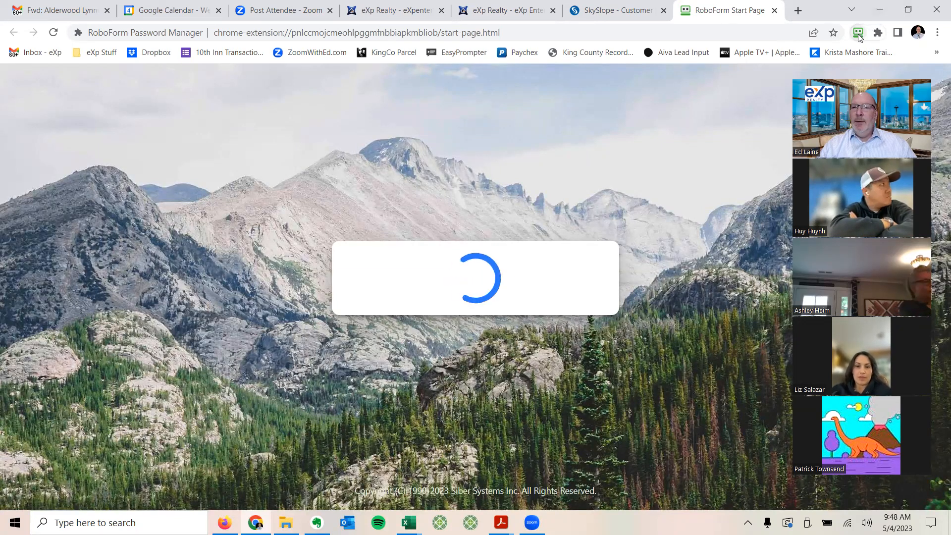
{"action": "left_click", "coordinate": [775, 11]}
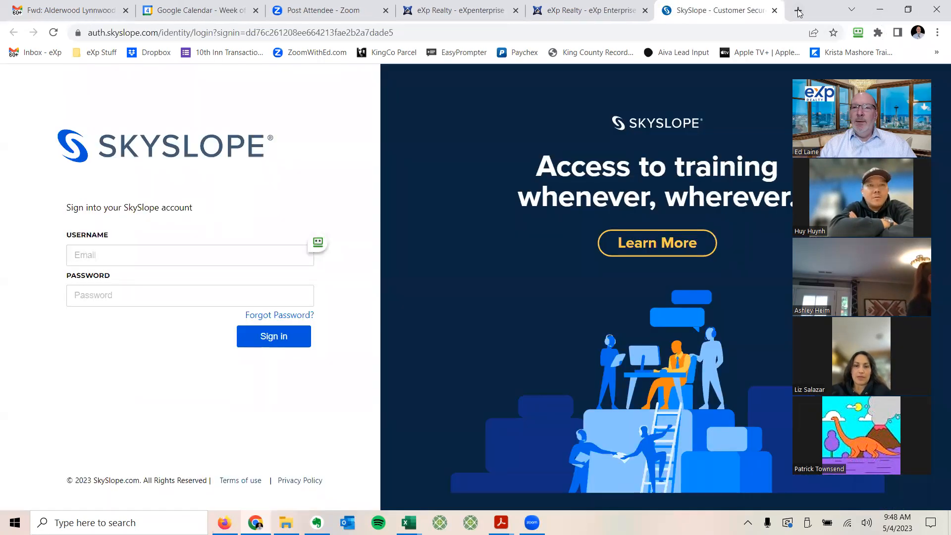
{"action": "left_click", "coordinate": [798, 10]}
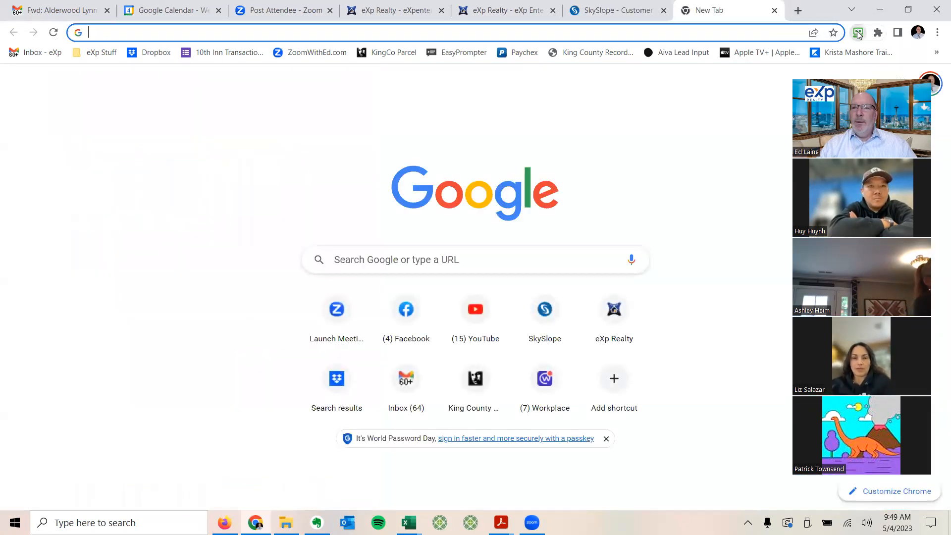
{"action": "left_click", "coordinate": [858, 33]}
{"action": "type", "text": "******"}
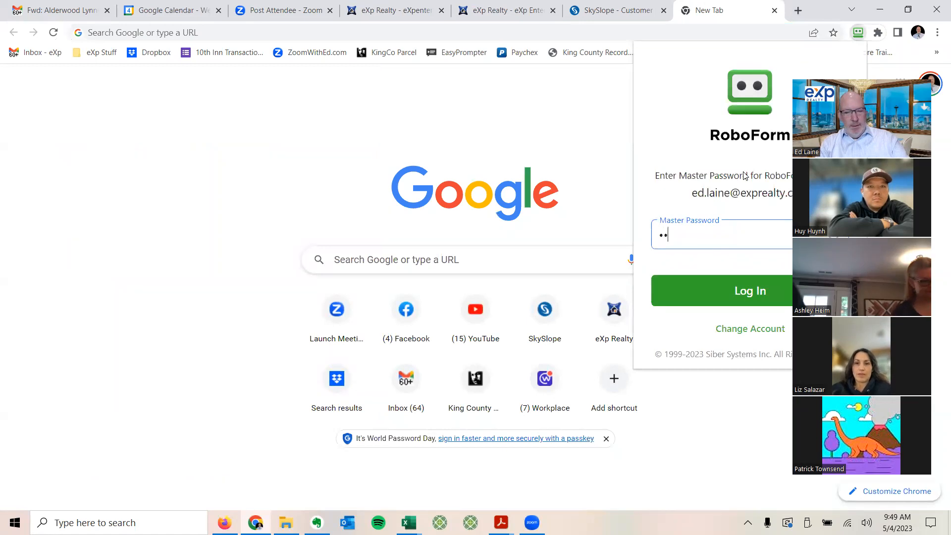
{"action": "type", "text": "*****"}
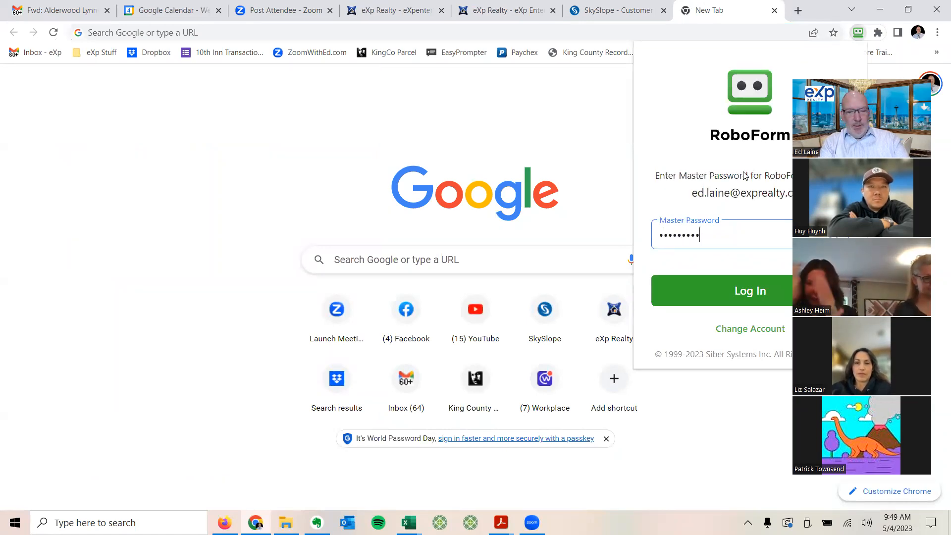
{"action": "key", "text": "Return"}
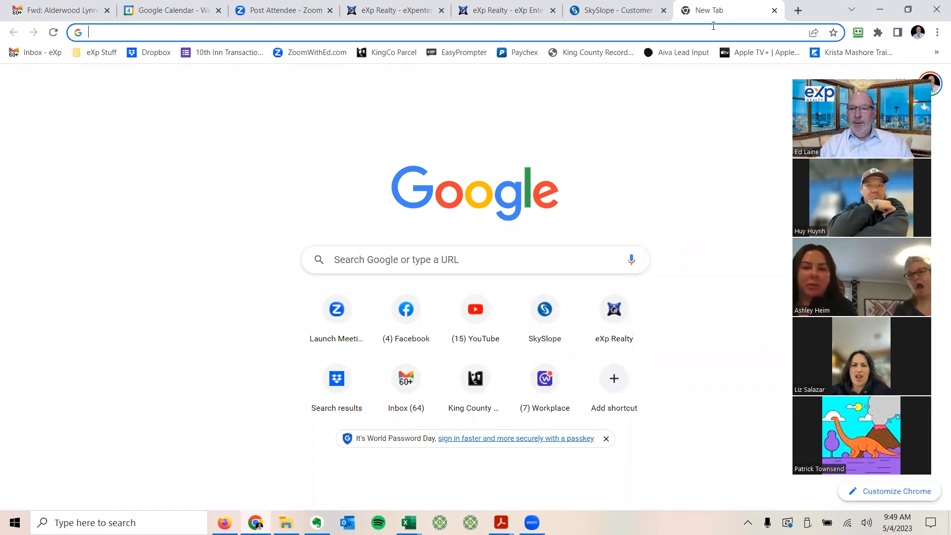
{"action": "left_click", "coordinate": [614, 10]}
Step: Sign in to SkySlope with the saved autofill login and open Manage Transactions
{"action": "left_click", "coordinate": [317, 246]}
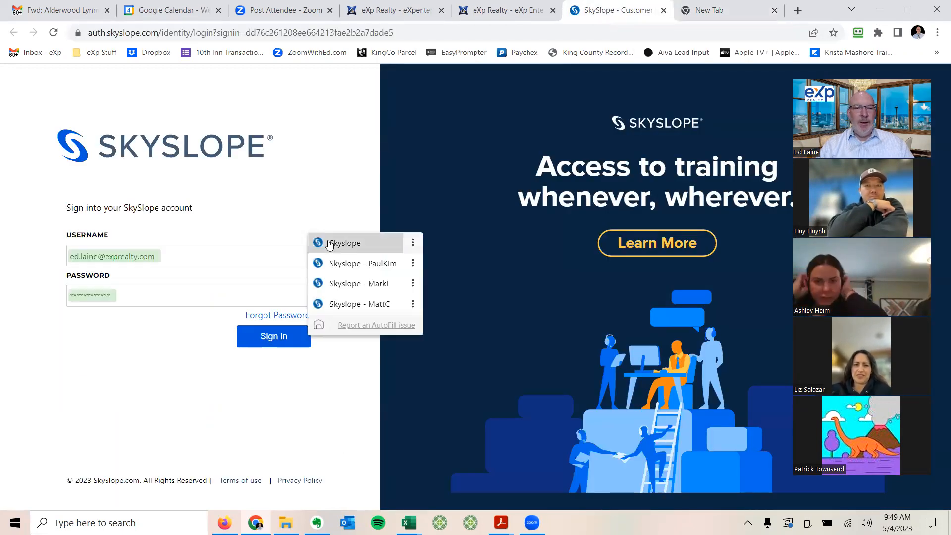
{"action": "left_click", "coordinate": [320, 245]}
{"action": "left_click", "coordinate": [276, 339]}
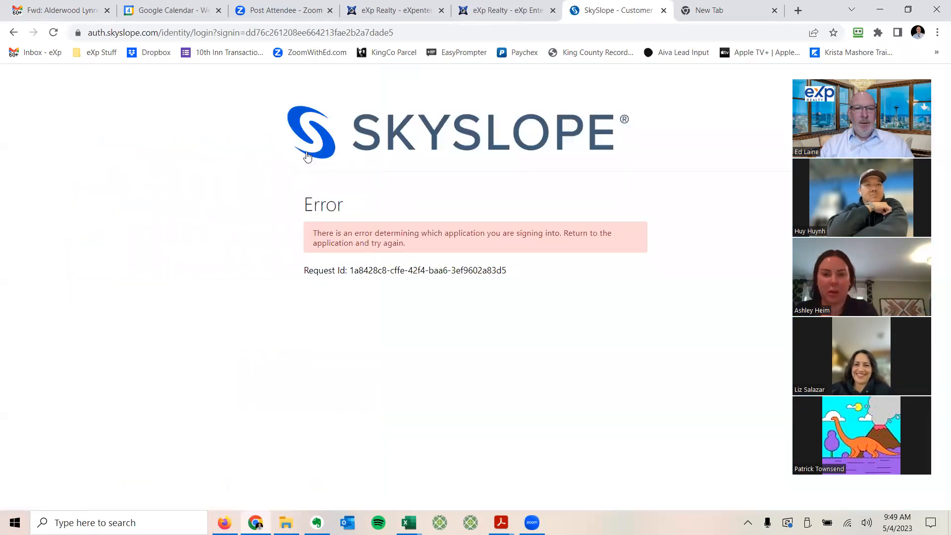
{"action": "left_click", "coordinate": [309, 149]}
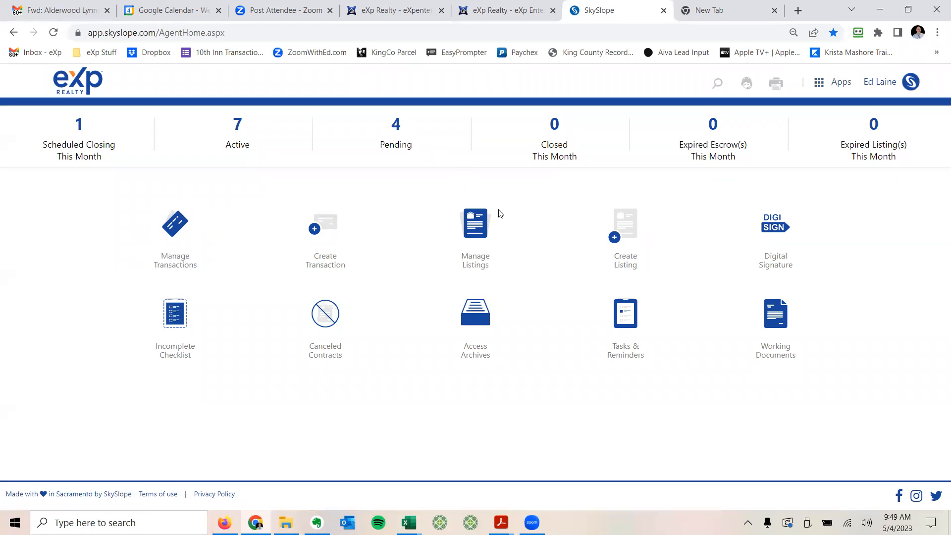
{"action": "left_click", "coordinate": [178, 224]}
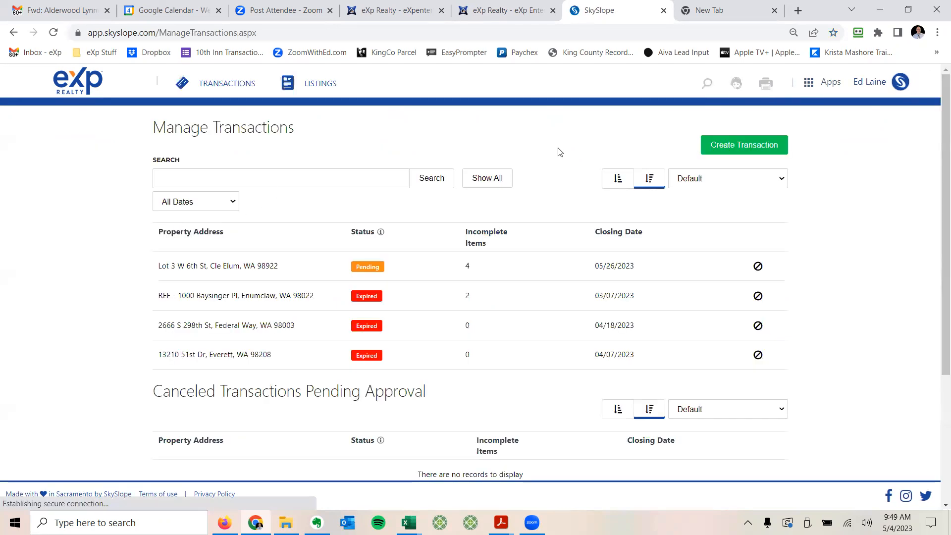
Step: Begin a new transaction with the Create Transaction button
{"action": "left_click", "coordinate": [745, 143]}
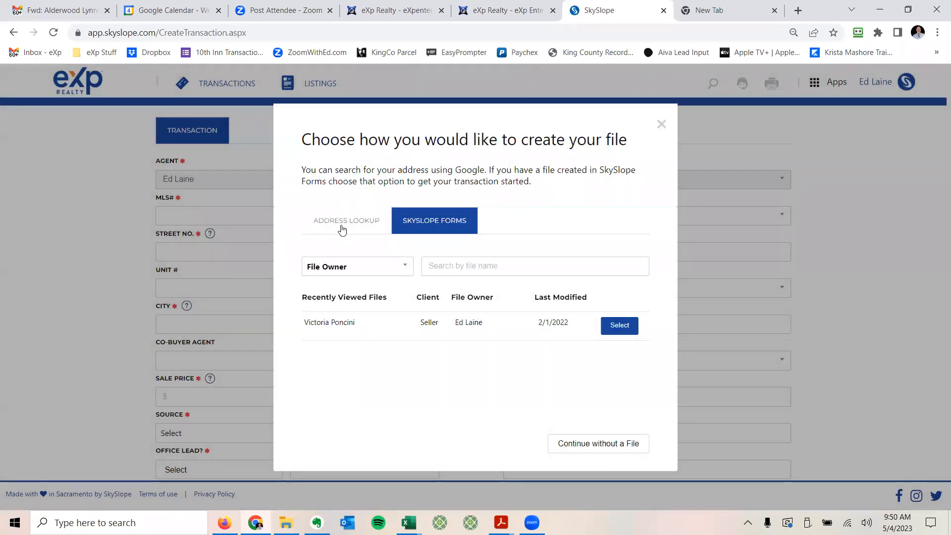
{"action": "left_click", "coordinate": [332, 223]}
{"action": "left_click", "coordinate": [328, 278]}
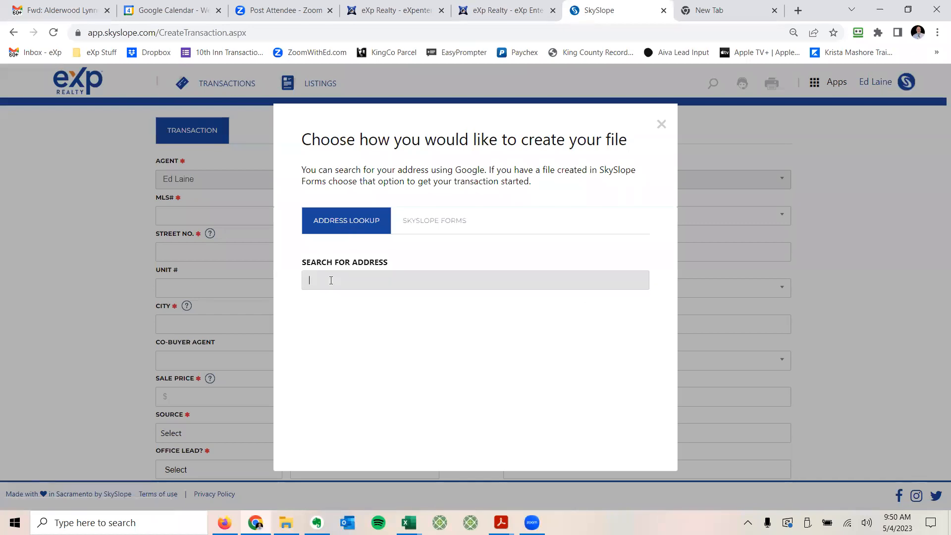
{"action": "type", "text": "1234"}
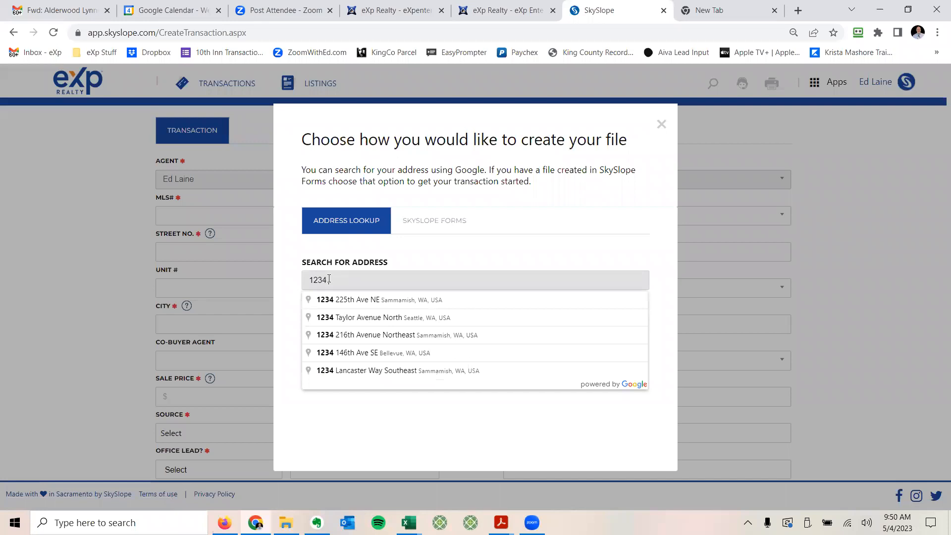
{"action": "left_click", "coordinate": [343, 318]}
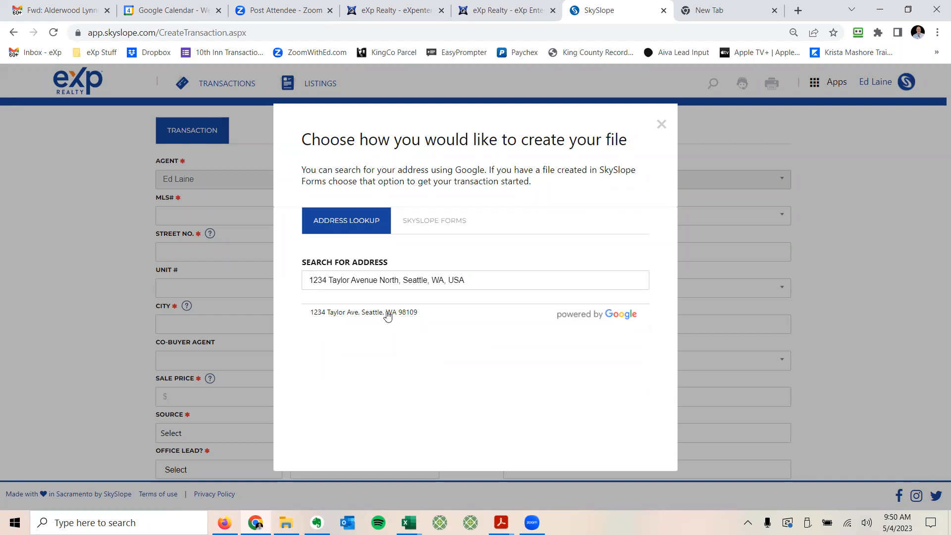
{"action": "left_click", "coordinate": [345, 312]}
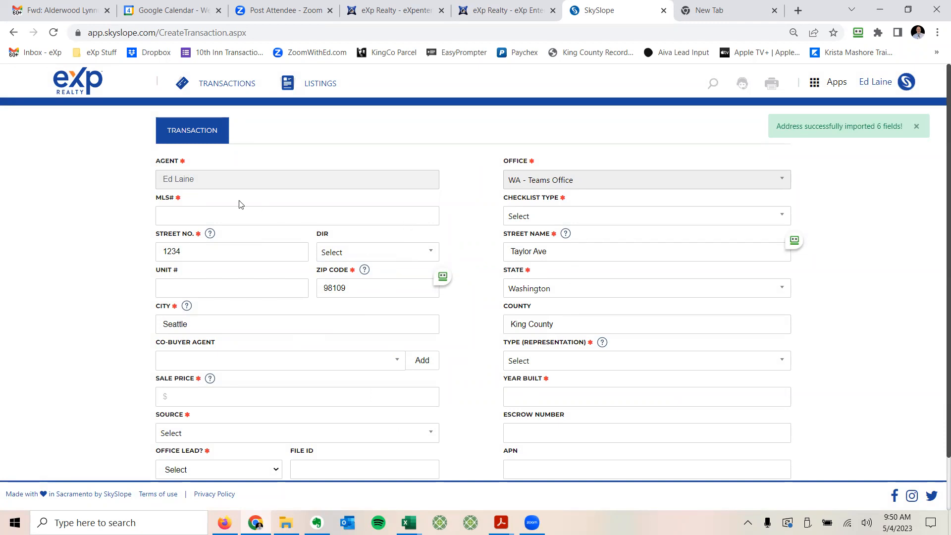
Step: Enter MLS 12345678 and choose the Residential Sale - WA checklist type
{"action": "left_click", "coordinate": [213, 214]}
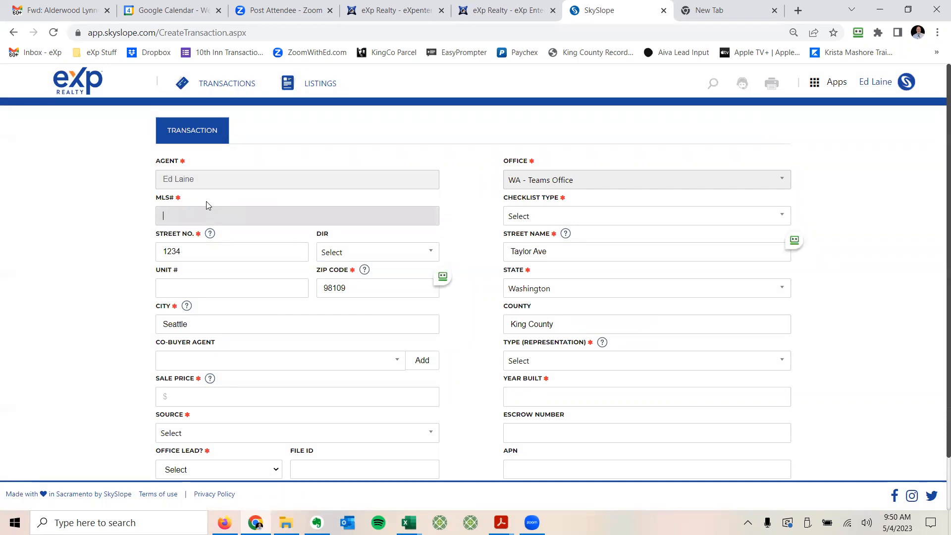
{"action": "key", "text": "Tab"}
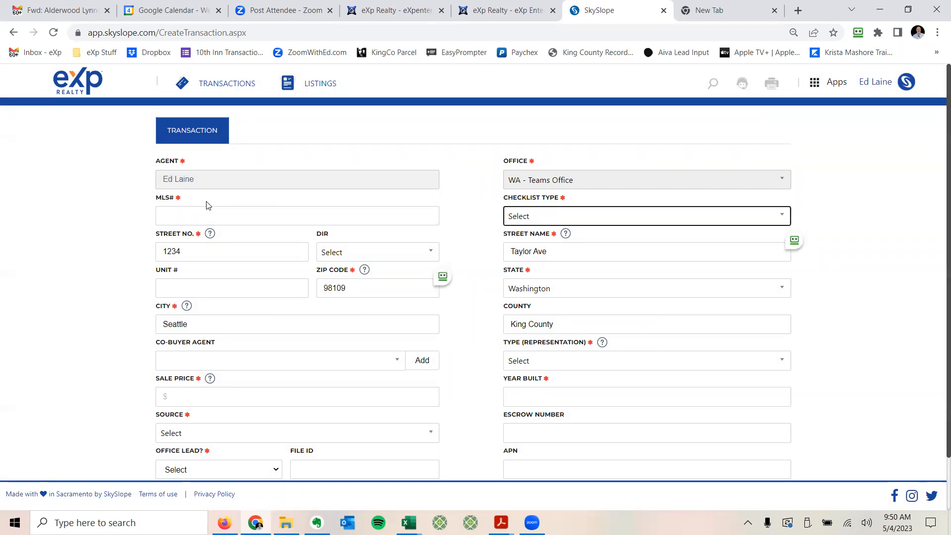
{"action": "key", "text": "Tab"}
{"action": "key", "text": "Tab"}
{"action": "key", "text": "Tab"}
{"action": "key", "text": "Tab"}
{"action": "key", "text": "Tab"}
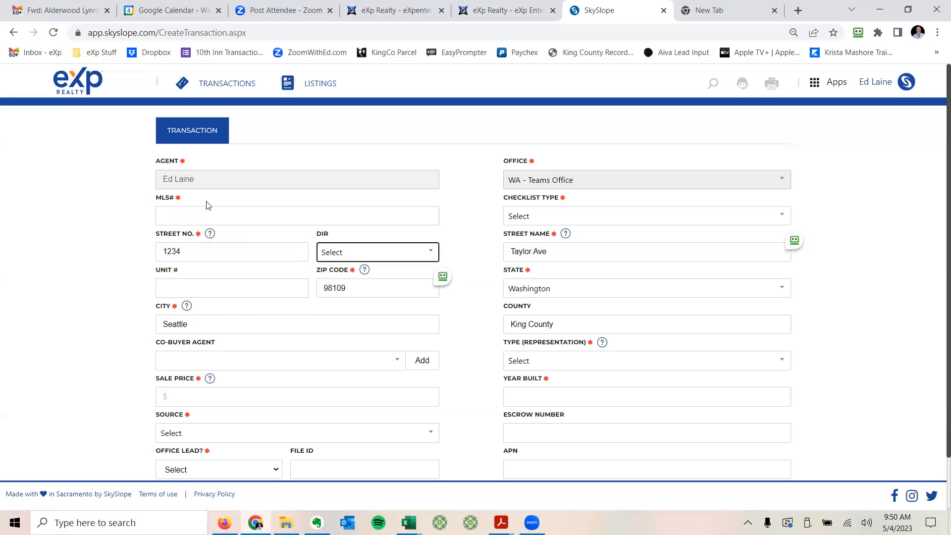
{"action": "key", "text": "Tab"}
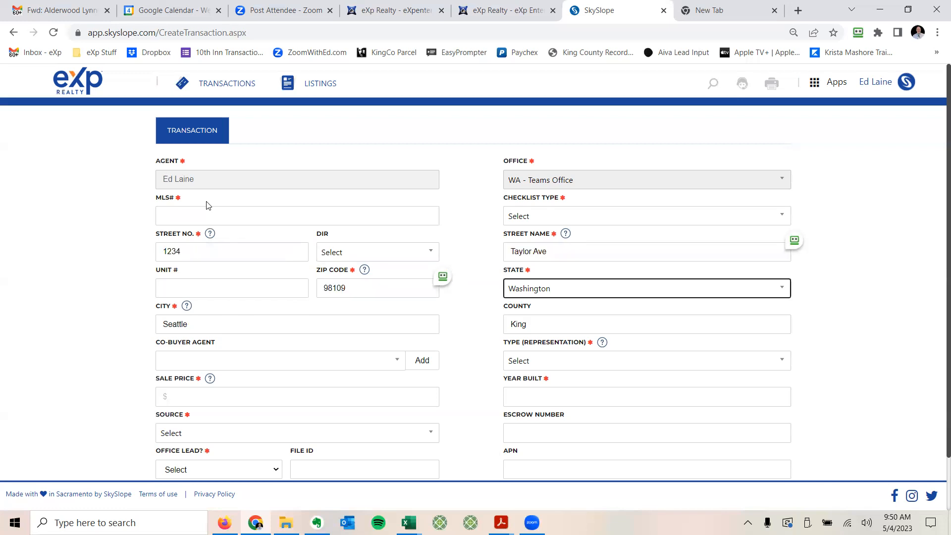
{"action": "key", "text": "shift+Tab"}
{"action": "key", "text": "shift+Tab"}
{"action": "key", "text": "shift+Tab"}
{"action": "key", "text": "shift+Tab"}
{"action": "key", "text": "shift+Tab"}
{"action": "key", "text": "shift+Tab"}
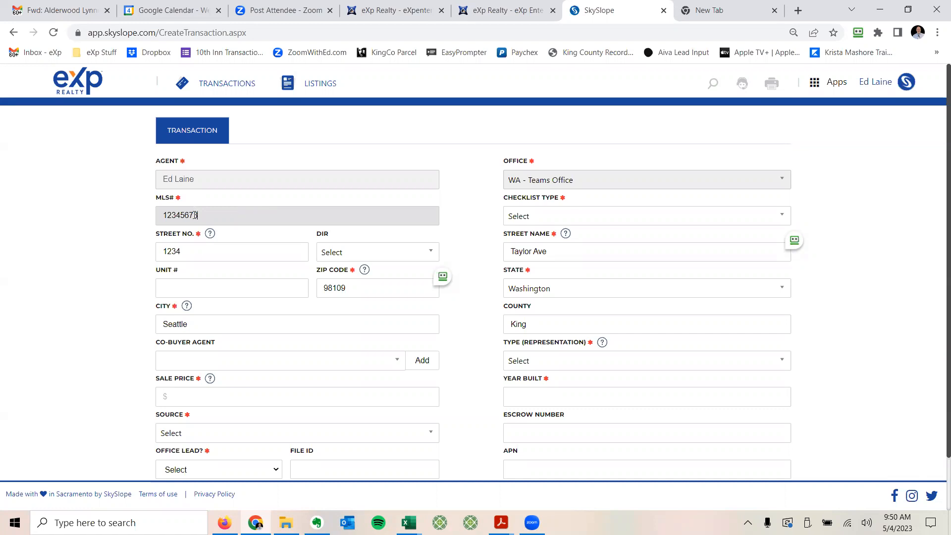
{"action": "left_click", "coordinate": [566, 219]}
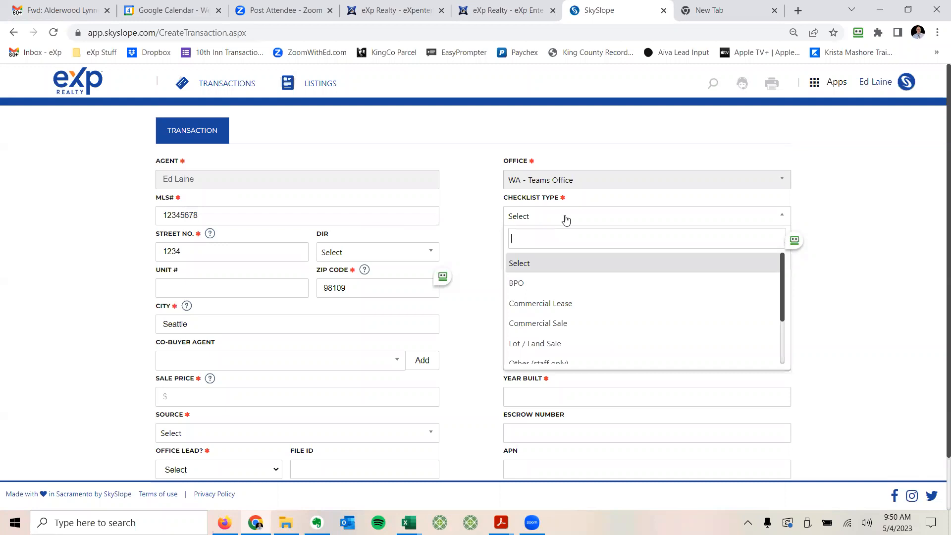
{"action": "scroll", "coordinate": [584, 317], "scroll_direction": "down", "scroll_amount": 1}
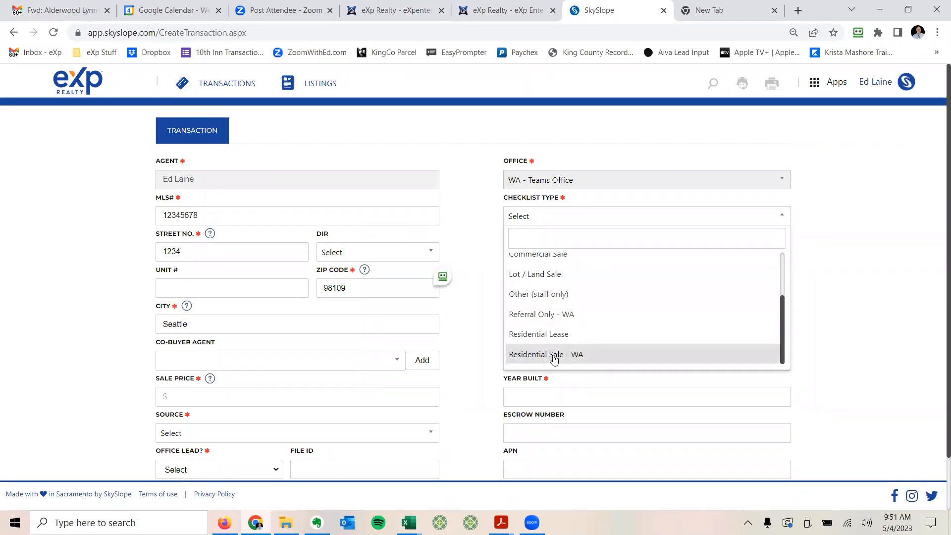
{"action": "scroll", "coordinate": [553, 360], "scroll_direction": "down", "scroll_amount": 2}
{"action": "scroll", "coordinate": [577, 226], "scroll_direction": "up", "scroll_amount": 3}
{"action": "scroll", "coordinate": [605, 238], "scroll_direction": "up", "scroll_amount": 2}
{"action": "scroll", "coordinate": [607, 240], "scroll_direction": "down", "scroll_amount": 2}
{"action": "scroll", "coordinate": [546, 246], "scroll_direction": "down", "scroll_amount": 2}
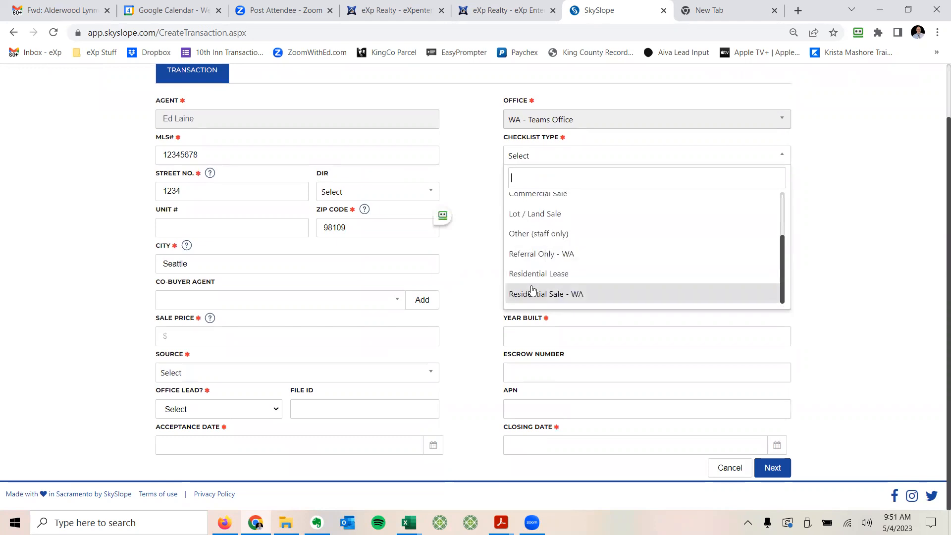
{"action": "left_click", "coordinate": [531, 293]}
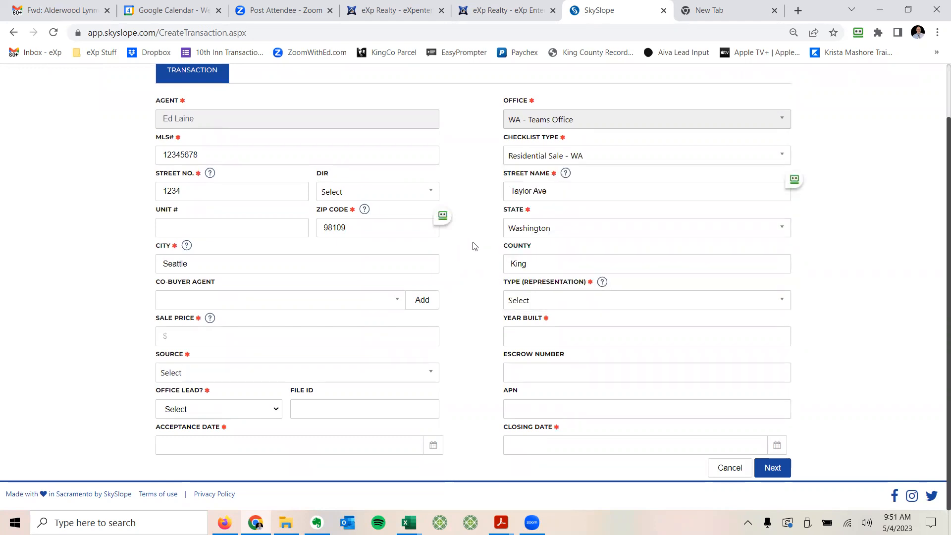
Step: Set the street direction to NE
{"action": "key", "text": "Tab"}
{"action": "key", "text": "Tab"}
{"action": "key", "text": "Tab"}
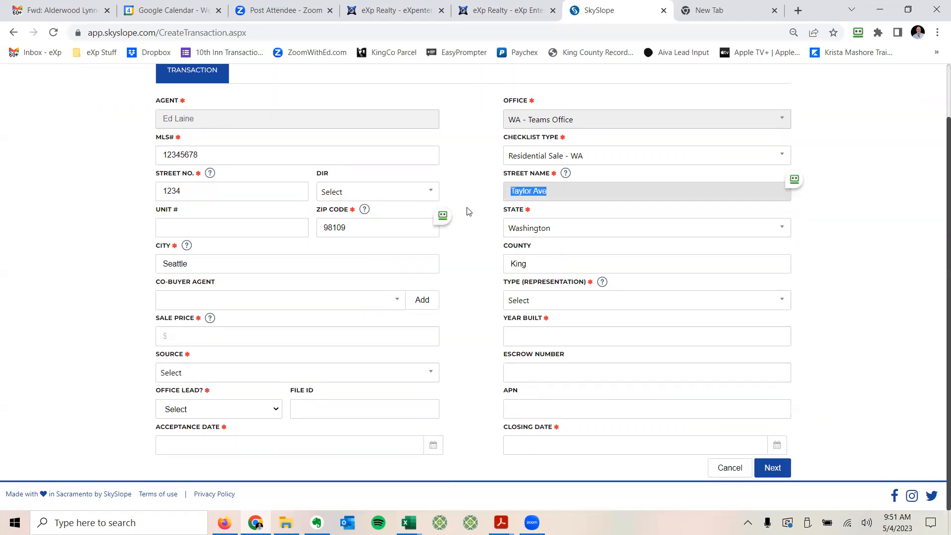
{"action": "key", "text": "Tab"}
{"action": "key", "text": "shift+Tab"}
{"action": "key", "text": "shift+Tab"}
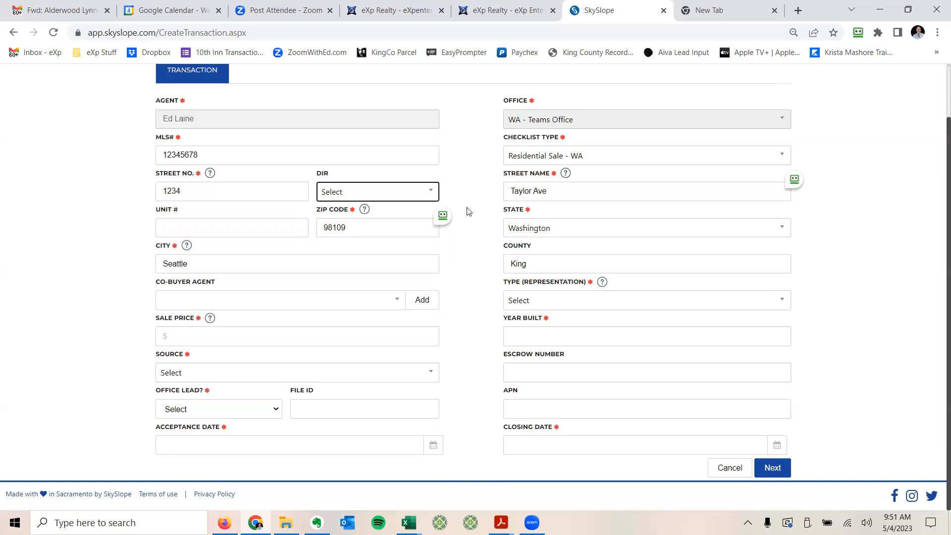
{"action": "left_click", "coordinate": [428, 193]}
{"action": "scroll", "coordinate": [391, 272], "scroll_direction": "down", "scroll_amount": 2}
{"action": "left_click", "coordinate": [339, 288]}
{"action": "left_click", "coordinate": [470, 175]}
{"action": "key", "text": "Tab"}
{"action": "key", "text": "Tab"}
{"action": "key", "text": "Tab"}
{"action": "key", "text": "Tab"}
{"action": "key", "text": "Tab"}
{"action": "key", "text": "Tab"}
{"action": "key", "text": "Tab"}
{"action": "key", "text": "Tab"}
{"action": "key", "text": "Tab"}
{"action": "key", "text": "Tab"}
{"action": "key", "text": "Tab"}
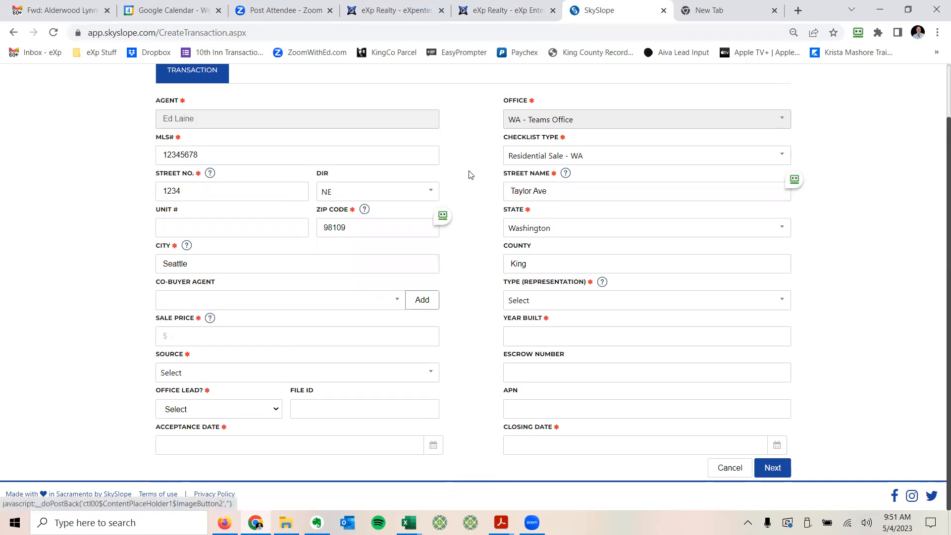
Step: Set representation to Purchase / Tenant, sale price $650,000.00 and year built 1925
{"action": "left_click", "coordinate": [778, 302]}
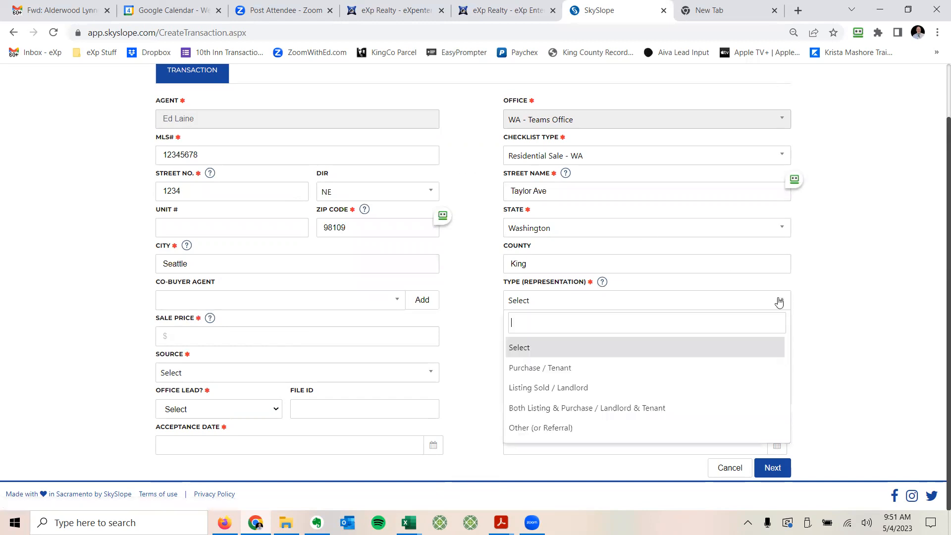
{"action": "left_click", "coordinate": [540, 365]}
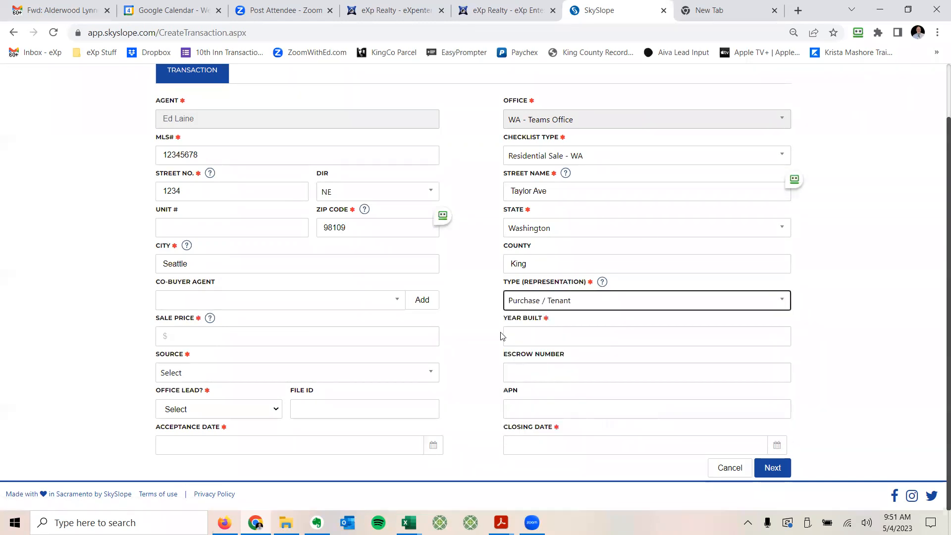
{"action": "left_click", "coordinate": [222, 333]}
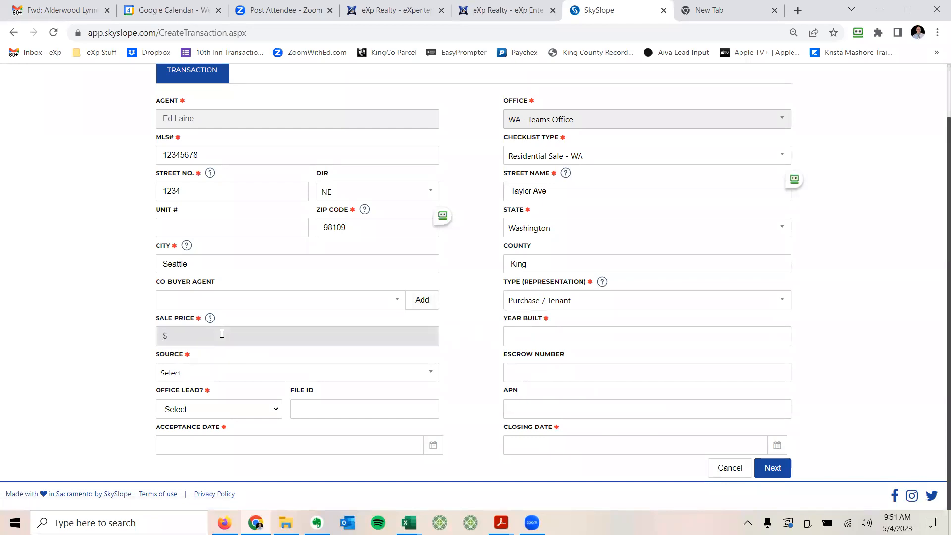
{"action": "type", "text": "650,000"}
{"action": "key", "text": "Tab"}
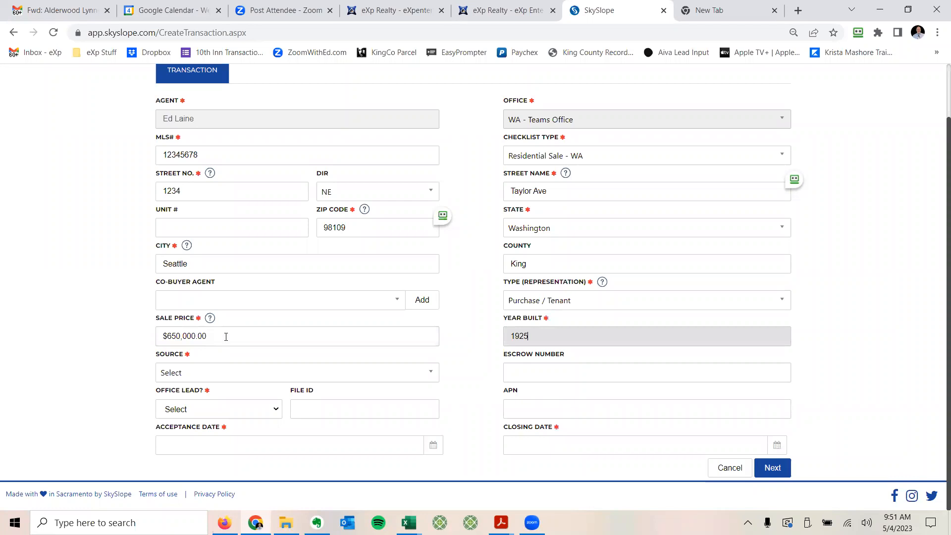
{"action": "key", "text": "Tab"}
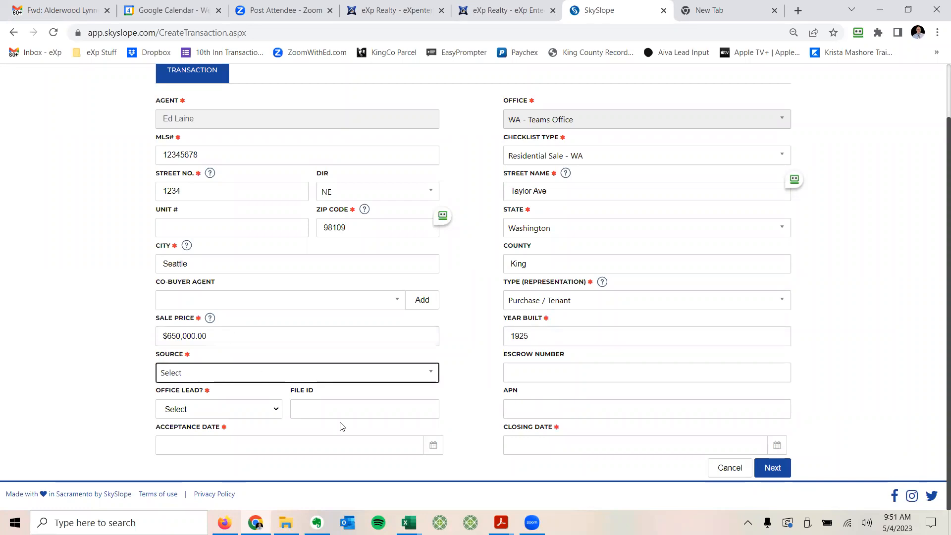
Step: Choose Personal Referral as the lead source
{"action": "left_click", "coordinate": [394, 375]}
{"action": "left_click", "coordinate": [235, 337]}
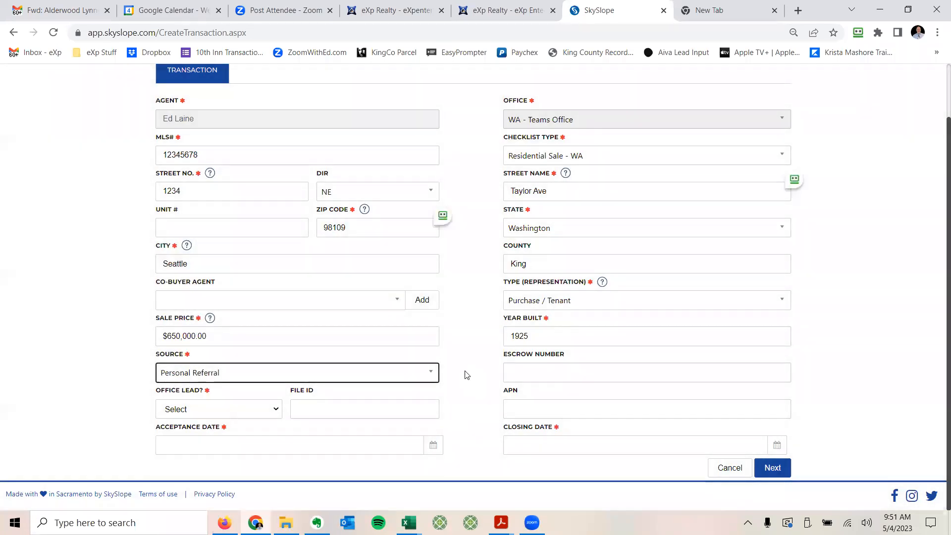
{"action": "left_click", "coordinate": [430, 374]}
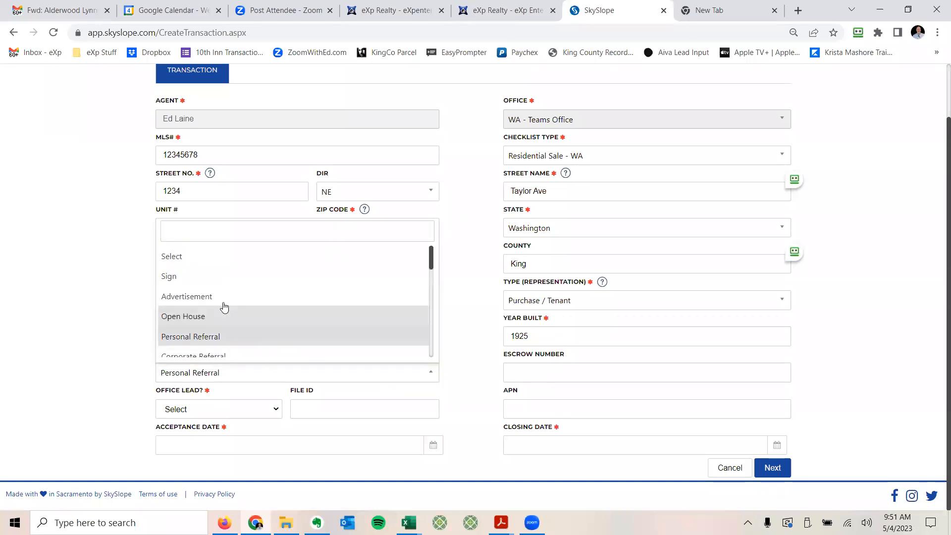
{"action": "scroll", "coordinate": [201, 329], "scroll_direction": "down", "scroll_amount": 5}
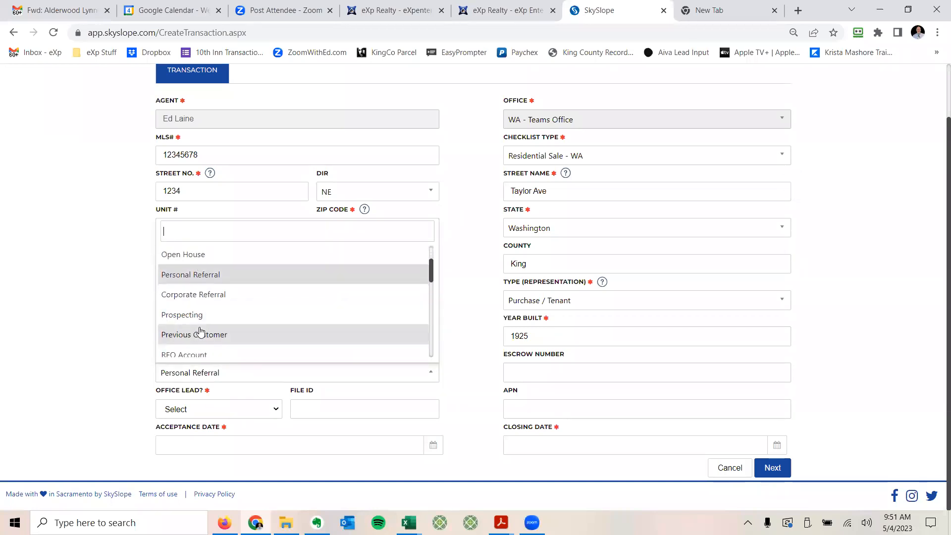
{"action": "scroll", "coordinate": [197, 327], "scroll_direction": "down", "scroll_amount": 1}
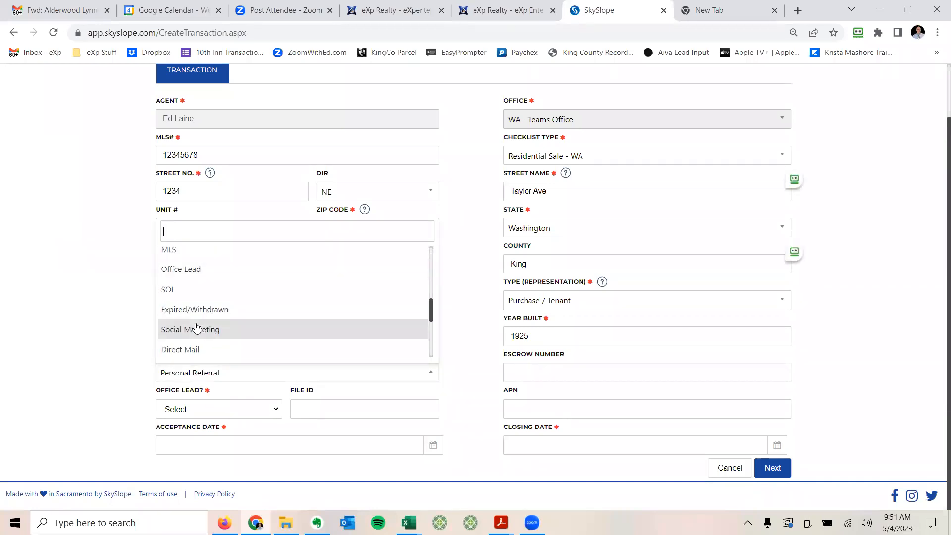
{"action": "left_click", "coordinate": [130, 304]}
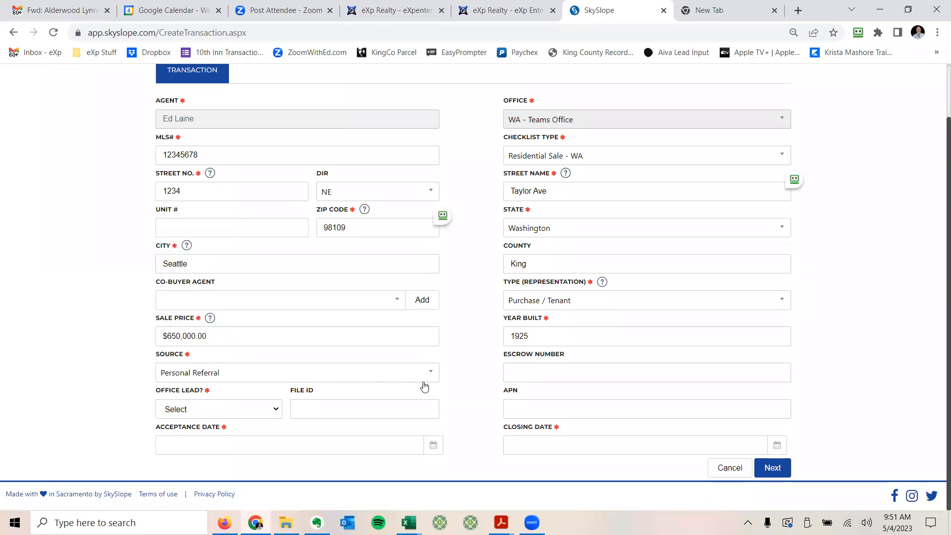
{"action": "left_click", "coordinate": [513, 368]}
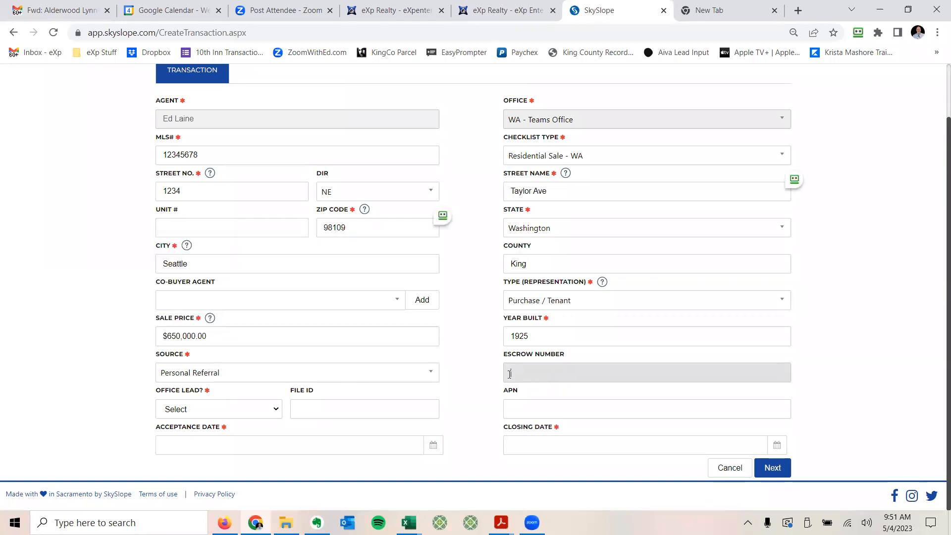
Step: Leave escrow number blank, set Office Lead? to No, and open the acceptance date calendar
{"action": "left_click", "coordinate": [568, 352]}
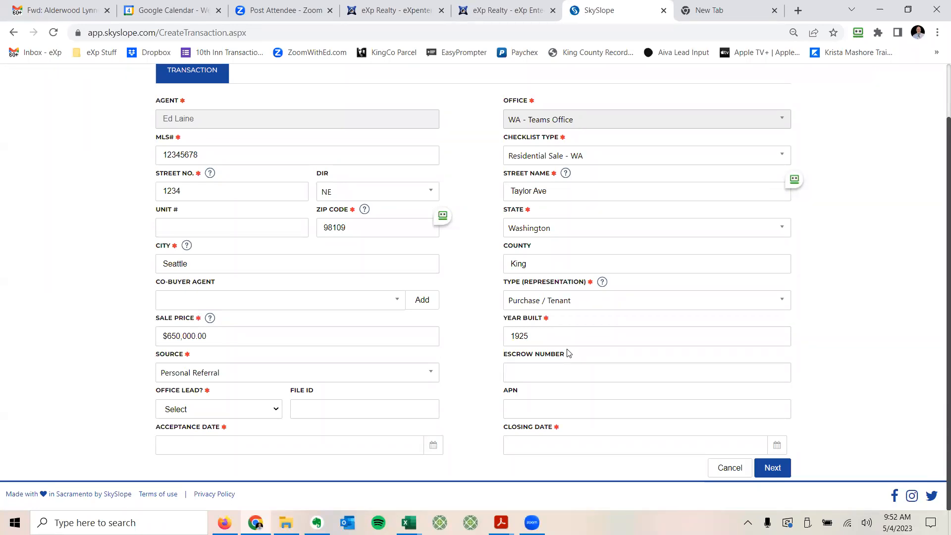
{"action": "left_click", "coordinate": [518, 369]}
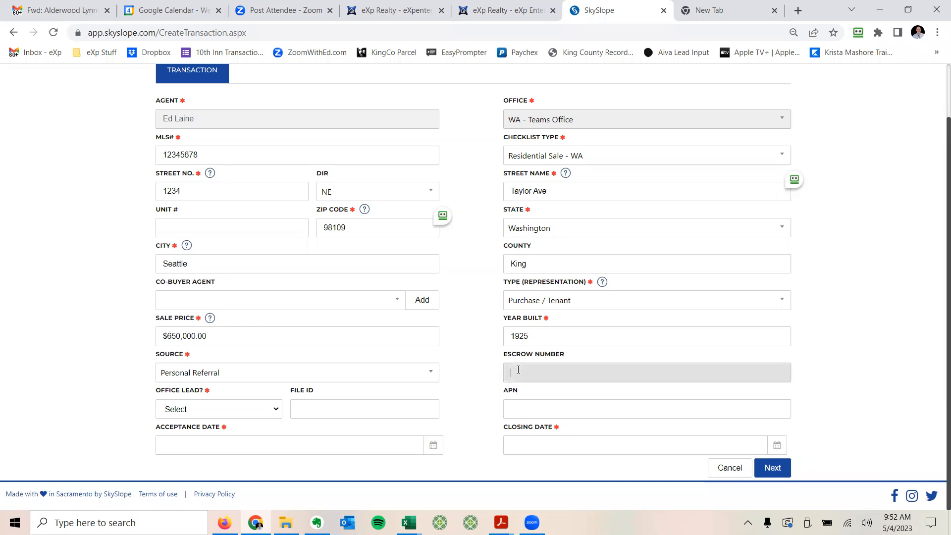
{"action": "left_click", "coordinate": [237, 410]}
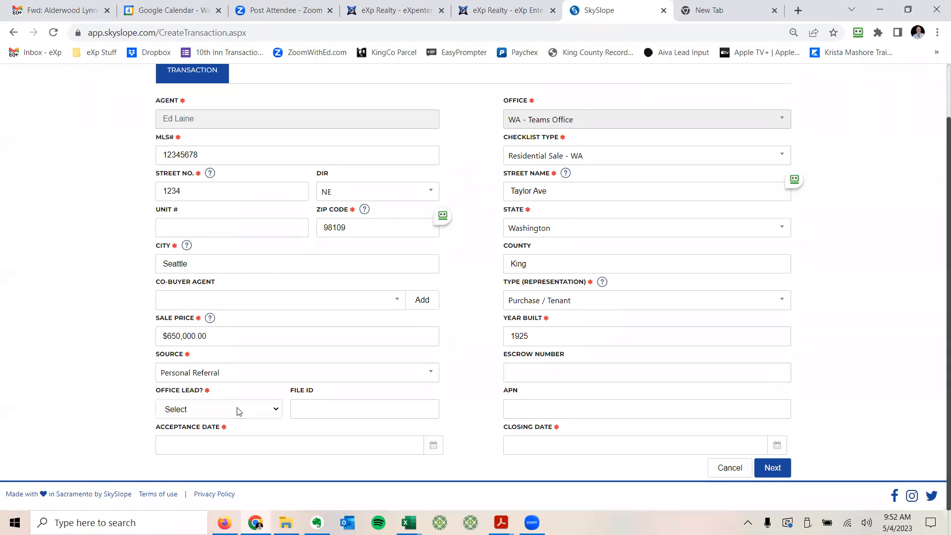
{"action": "left_click", "coordinate": [181, 433]}
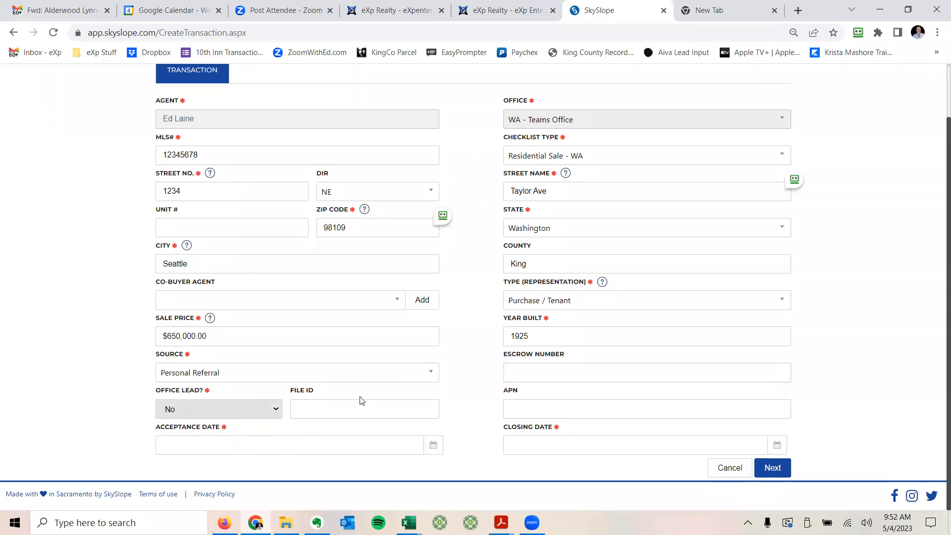
{"action": "left_click", "coordinate": [290, 443]}
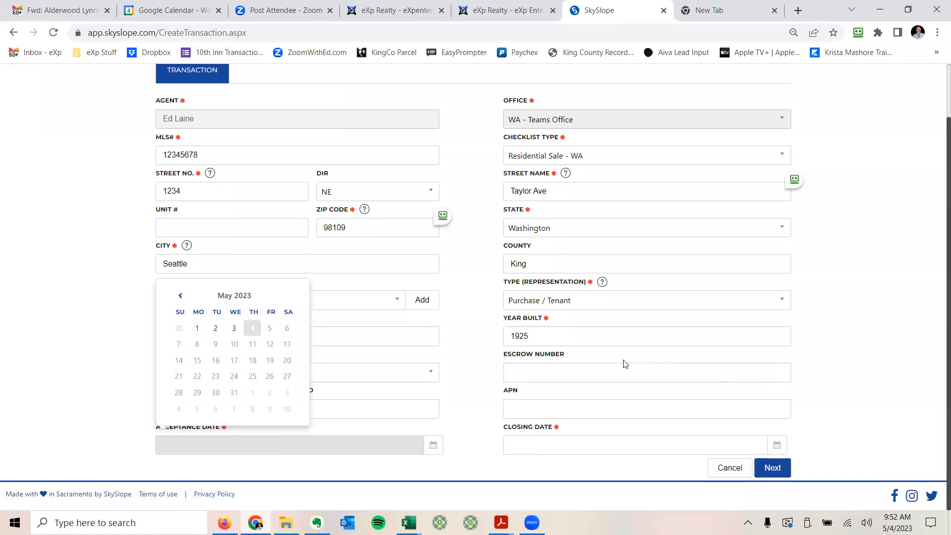
{"action": "scroll", "coordinate": [899, 225], "scroll_direction": "up", "scroll_amount": 2}
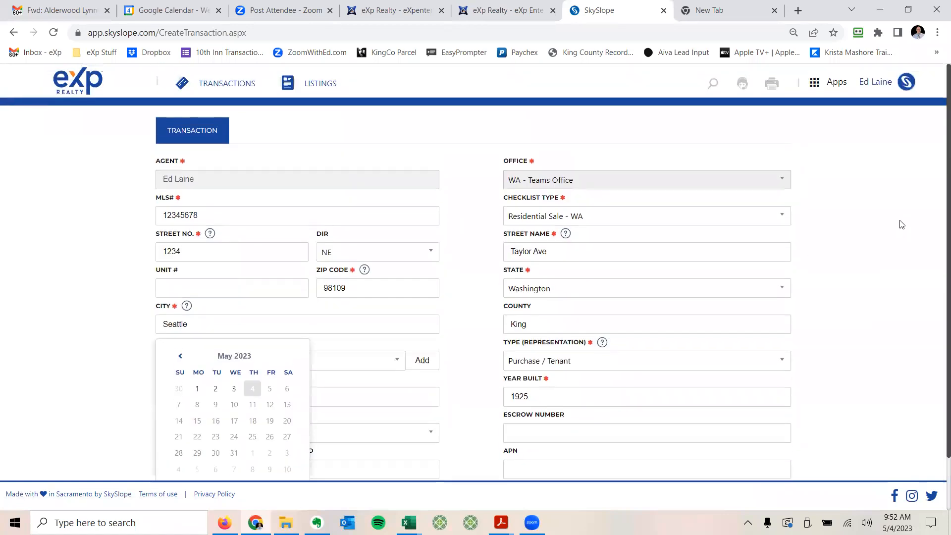
{"action": "left_click", "coordinate": [222, 87]}
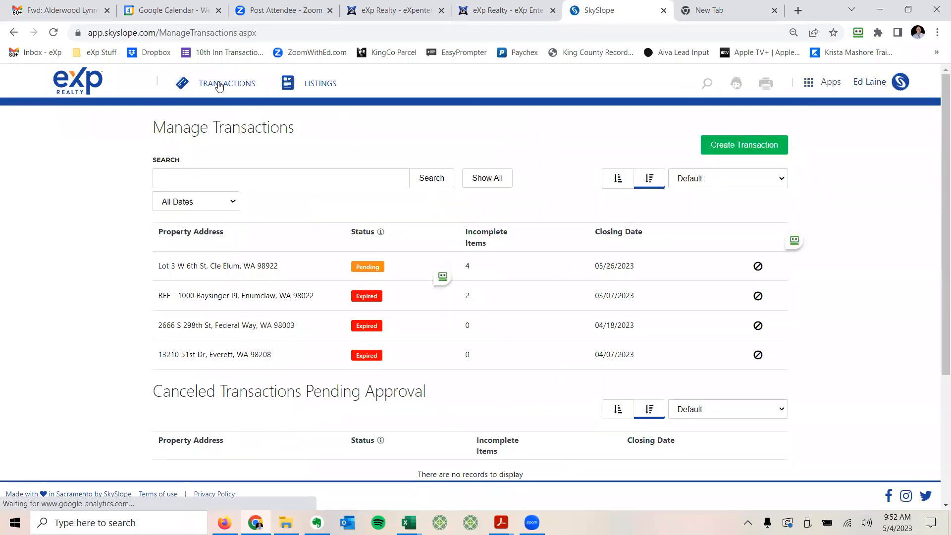
{"action": "left_click", "coordinate": [196, 354]}
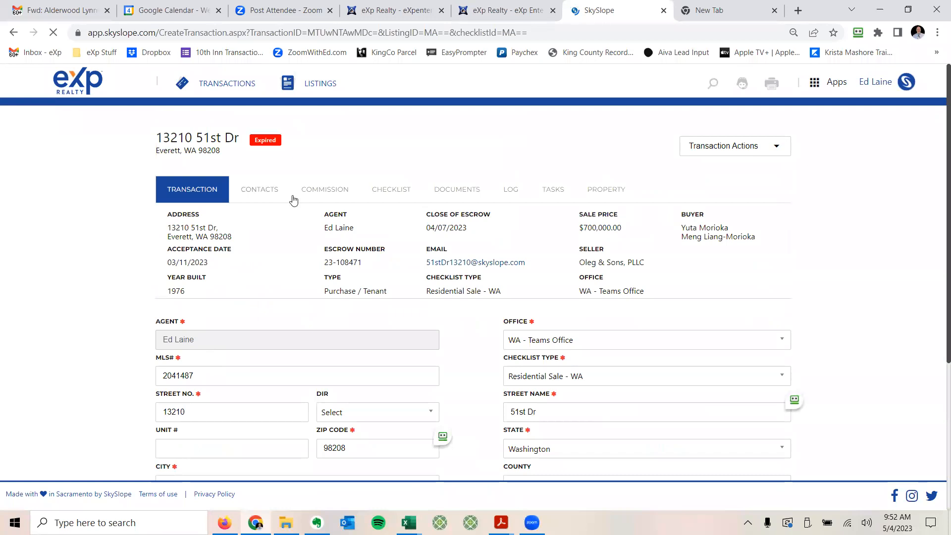
{"action": "left_click", "coordinate": [263, 193]}
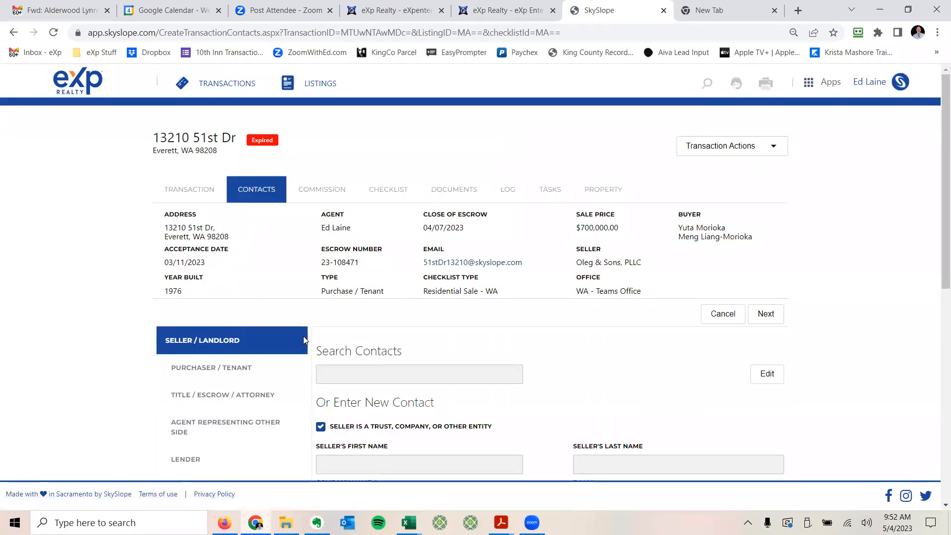
{"action": "scroll", "coordinate": [222, 262], "scroll_direction": "down", "scroll_amount": 3}
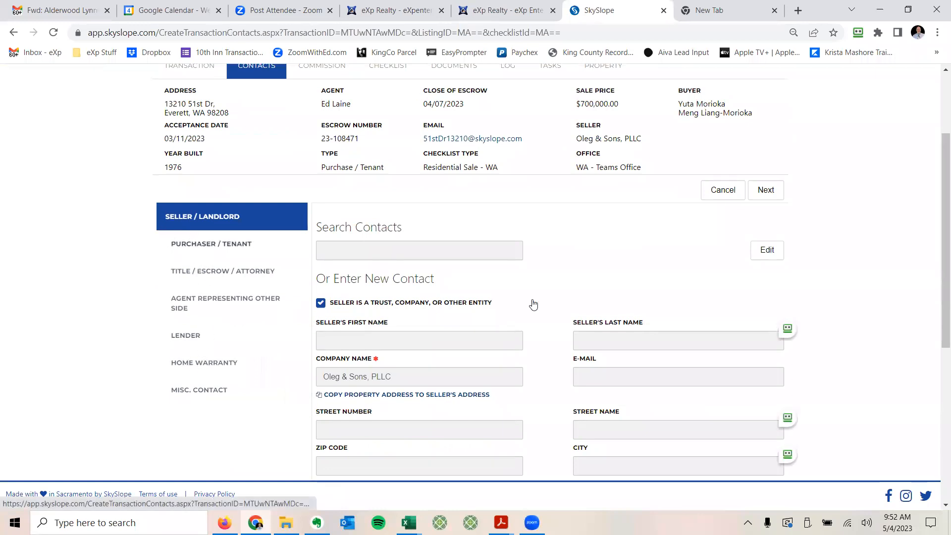
{"action": "scroll", "coordinate": [437, 269], "scroll_direction": "up", "scroll_amount": 3}
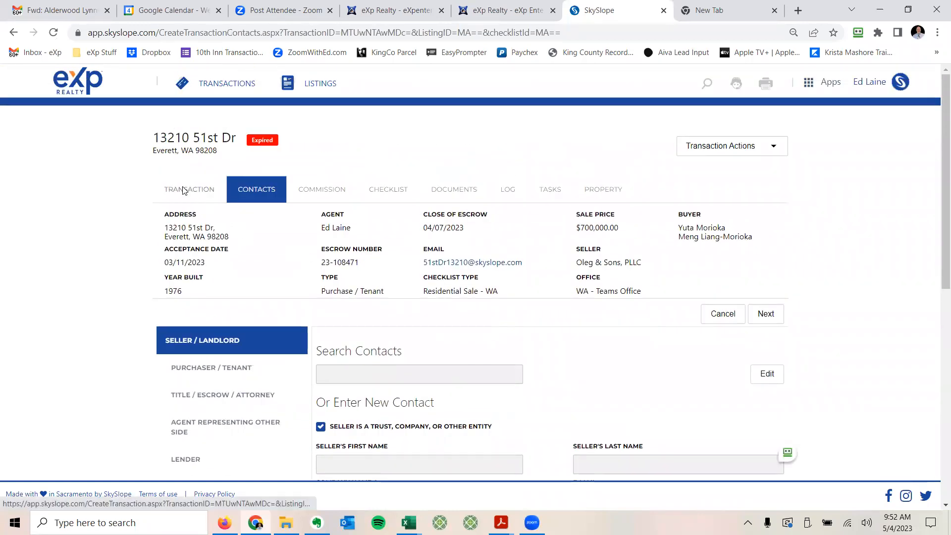
Step: Review the TRANSACTION details and continue to the Contacts section
{"action": "left_click", "coordinate": [183, 190]}
{"action": "scroll", "coordinate": [371, 307], "scroll_direction": "down", "scroll_amount": 5}
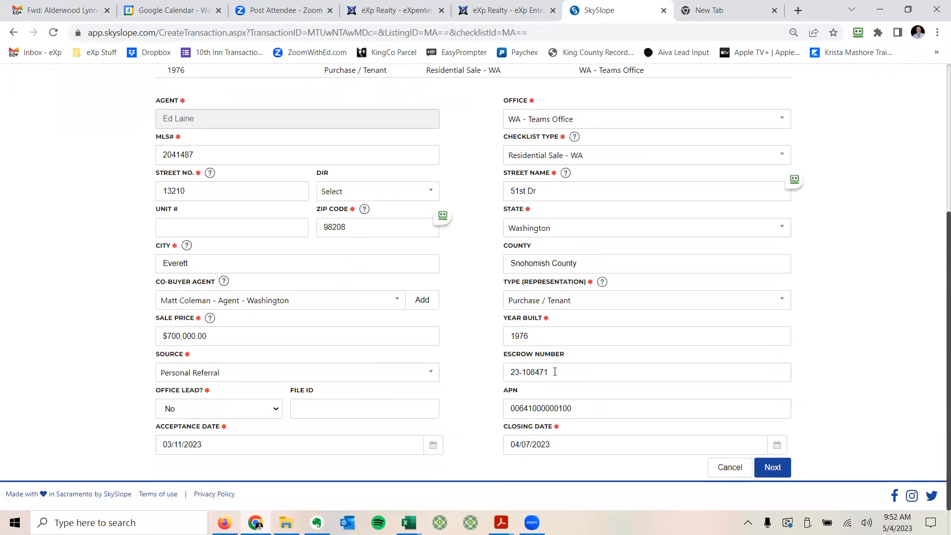
{"action": "left_click", "coordinate": [776, 472]}
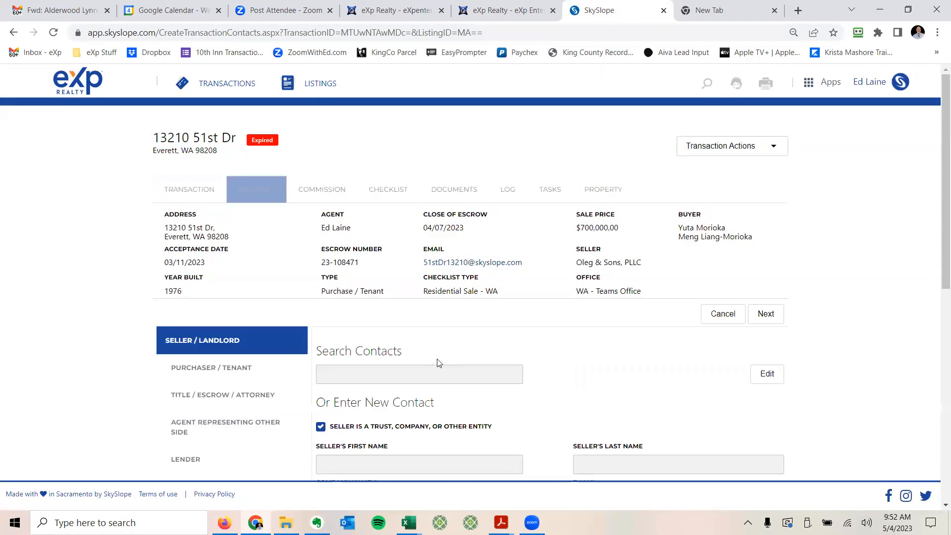
Step: Look over the seller contact and advance to the Purchaser/Tenant buyer contact
{"action": "scroll", "coordinate": [188, 341], "scroll_direction": "down", "scroll_amount": 2}
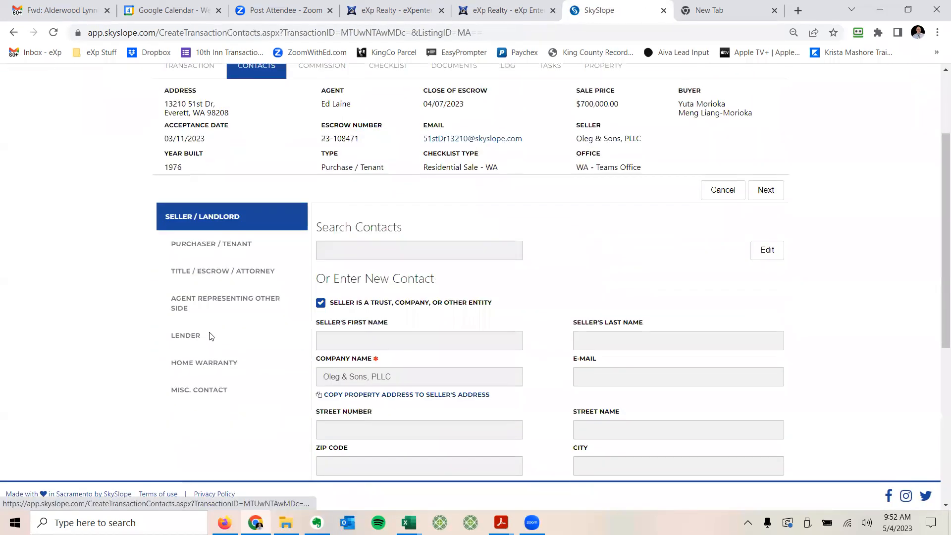
{"action": "scroll", "coordinate": [333, 365], "scroll_direction": "down", "scroll_amount": 2}
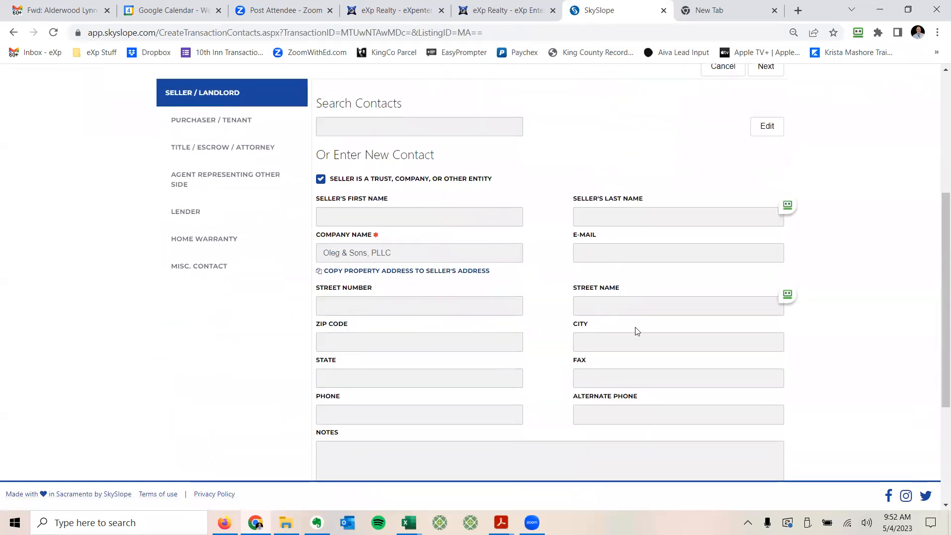
{"action": "scroll", "coordinate": [637, 331], "scroll_direction": "down", "scroll_amount": 2}
{"action": "scroll", "coordinate": [609, 334], "scroll_direction": "up", "scroll_amount": 4}
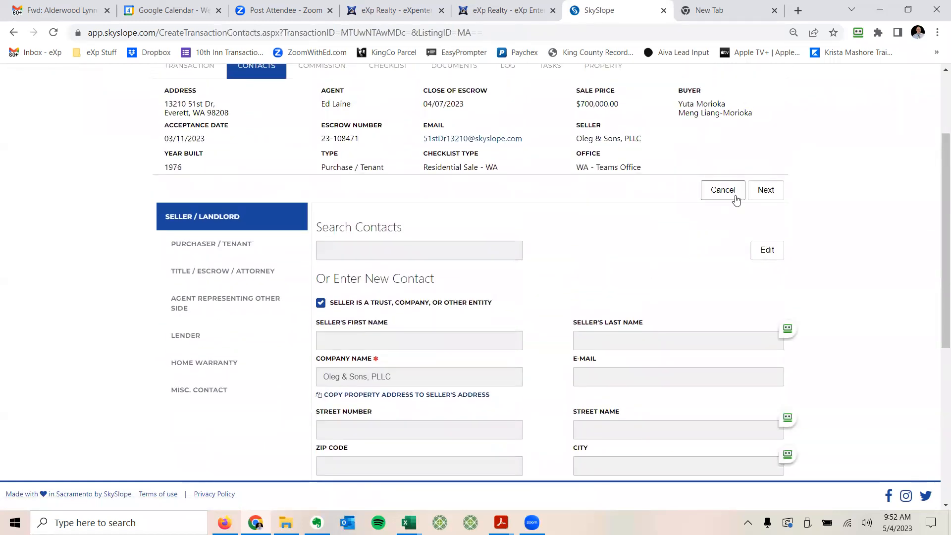
{"action": "left_click", "coordinate": [767, 191]}
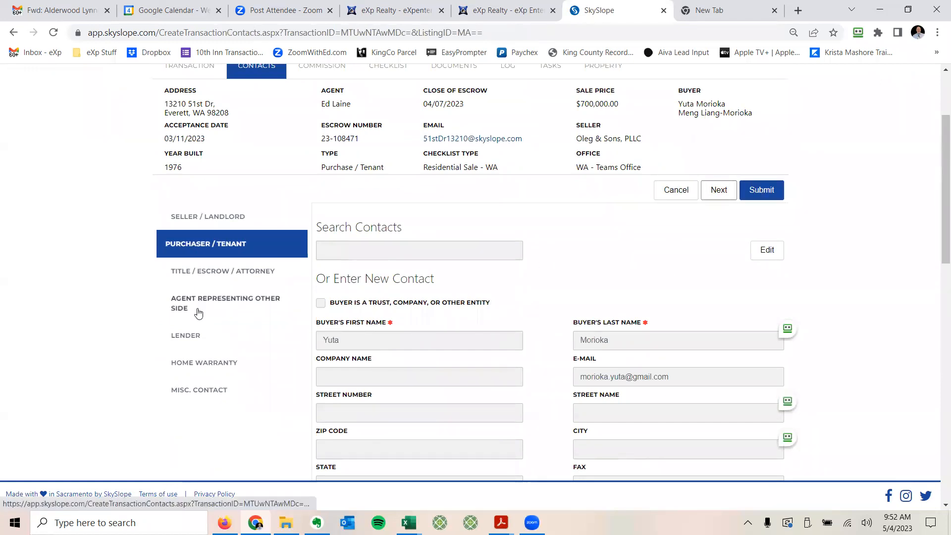
{"action": "scroll", "coordinate": [230, 297], "scroll_direction": "up", "scroll_amount": 3}
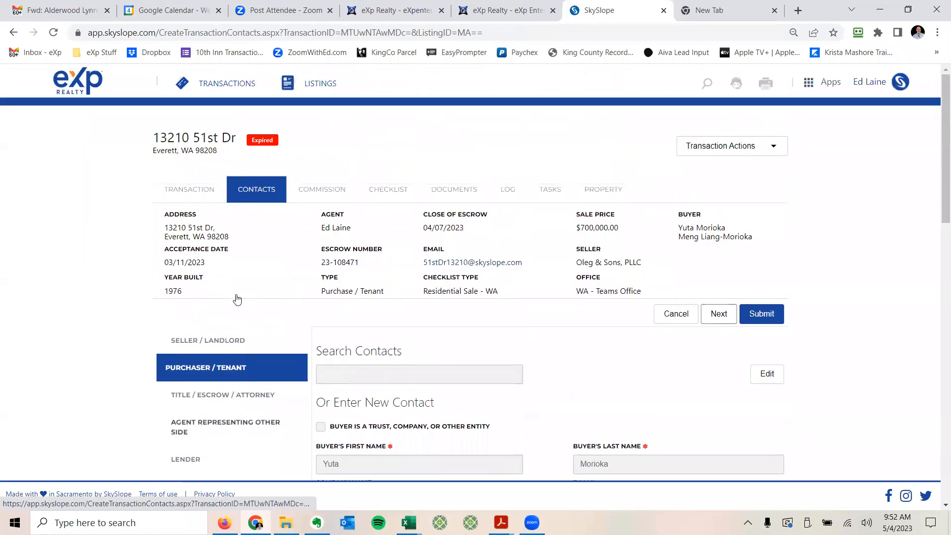
Step: Glance at COMMISSION, then scroll the Sales Documentation checklist showing P&S Agreement and EM Deposit Receipt completed
{"action": "left_click", "coordinate": [389, 190]}
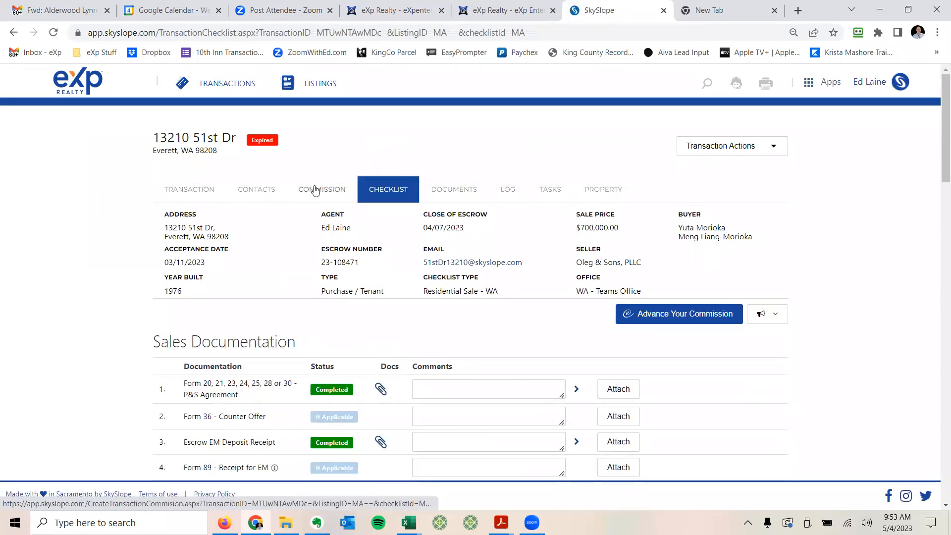
{"action": "left_click", "coordinate": [314, 192]}
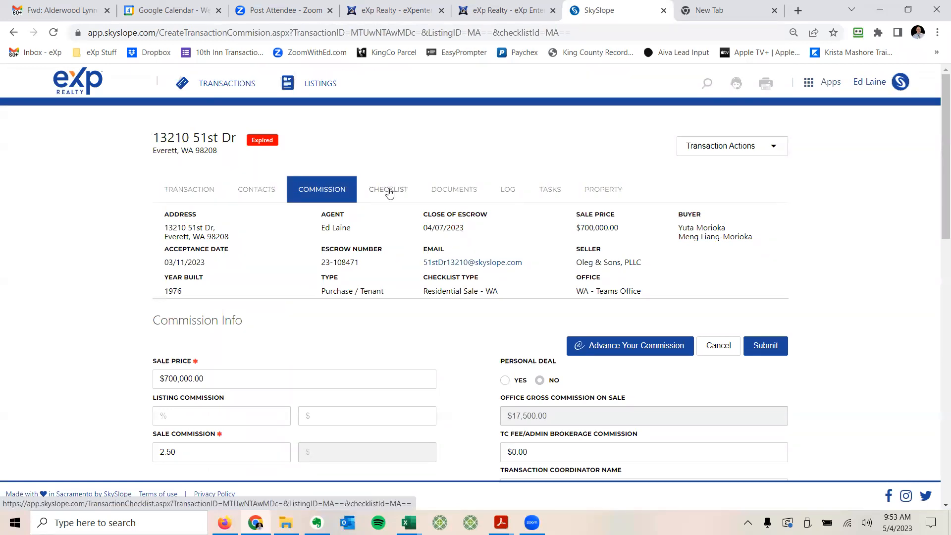
{"action": "left_click", "coordinate": [389, 192]}
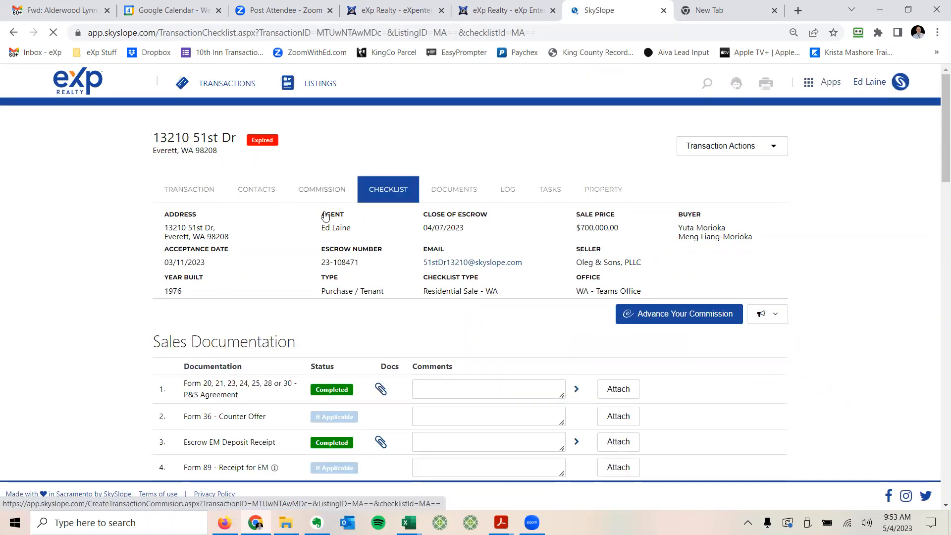
{"action": "scroll", "coordinate": [301, 208], "scroll_direction": "down", "scroll_amount": 4}
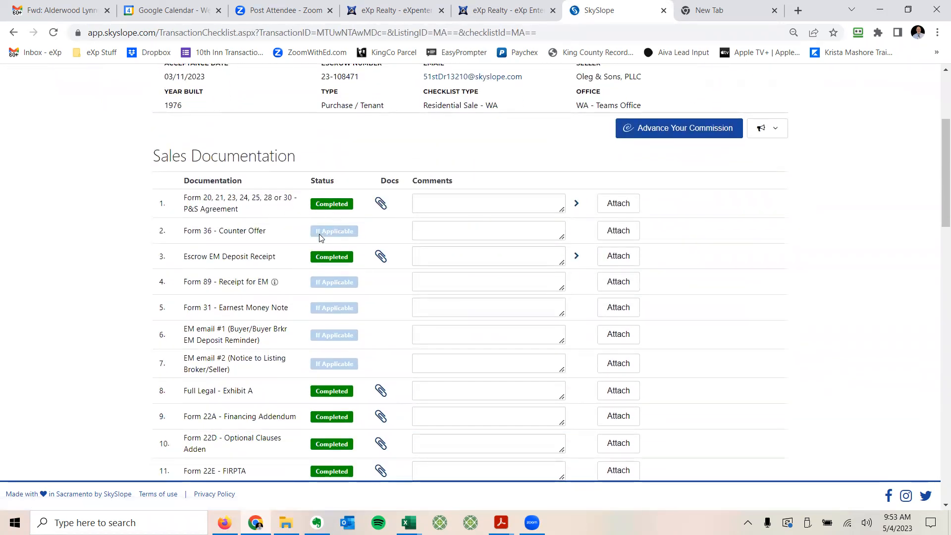
{"action": "scroll", "coordinate": [316, 238], "scroll_direction": "down", "scroll_amount": 6}
{"action": "scroll", "coordinate": [313, 241], "scroll_direction": "down", "scroll_amount": 5}
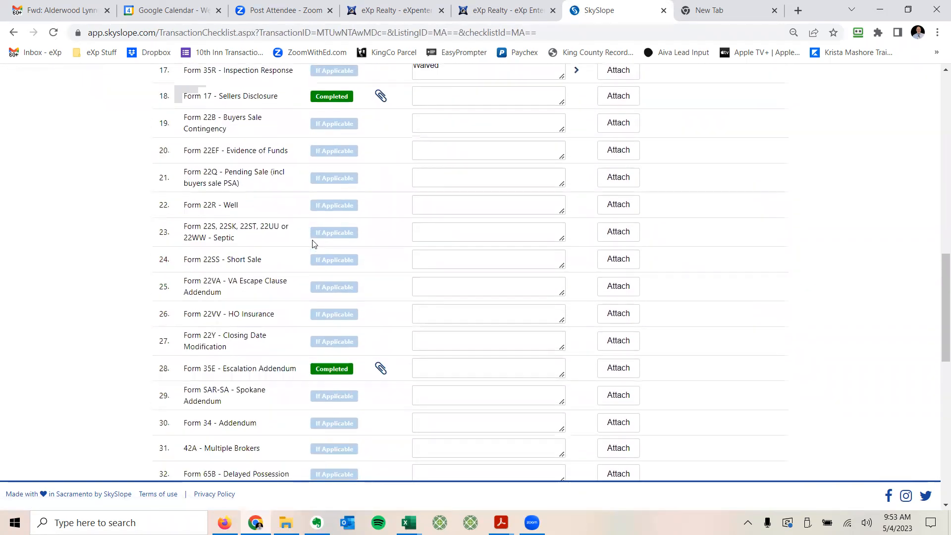
{"action": "scroll", "coordinate": [312, 229], "scroll_direction": "up", "scroll_amount": 5}
{"action": "scroll", "coordinate": [330, 114], "scroll_direction": "up", "scroll_amount": 5}
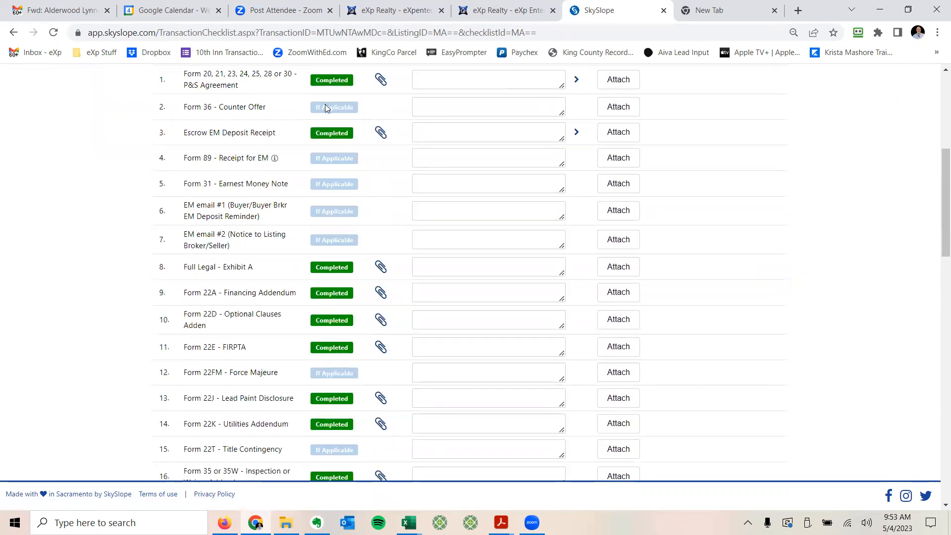
{"action": "scroll", "coordinate": [326, 103], "scroll_direction": "up", "scroll_amount": 1}
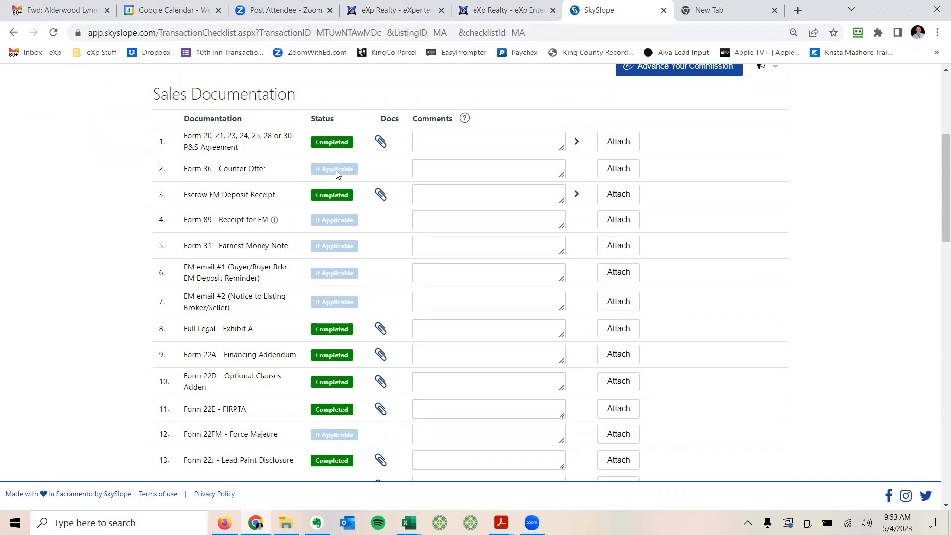
{"action": "scroll", "coordinate": [330, 181], "scroll_direction": "up", "scroll_amount": 5}
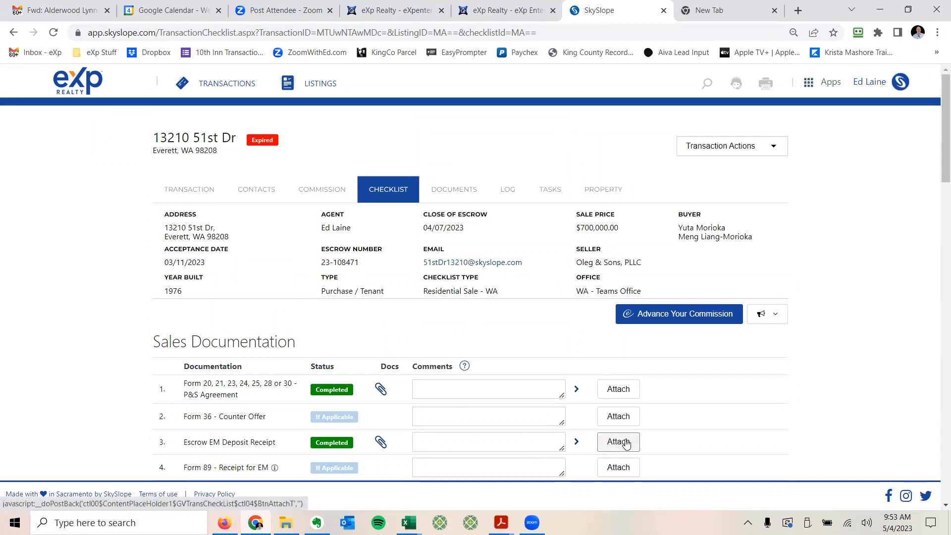
{"action": "scroll", "coordinate": [737, 411], "scroll_direction": "down", "scroll_amount": 3}
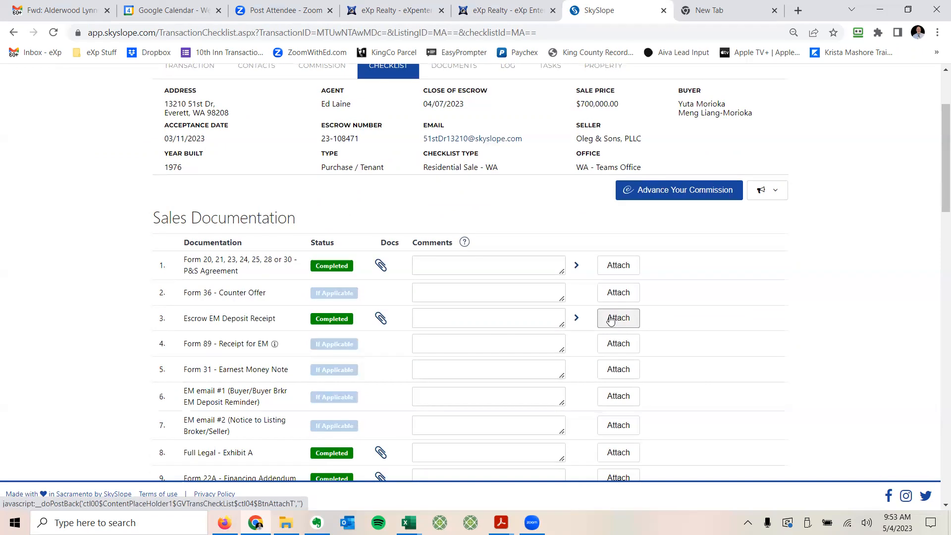
{"action": "left_click", "coordinate": [614, 319]}
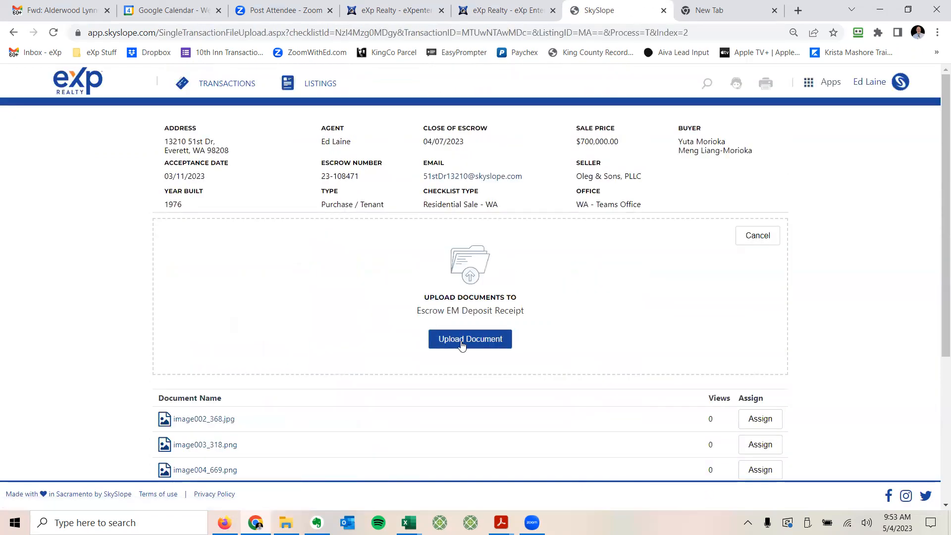
{"action": "left_click", "coordinate": [460, 343]}
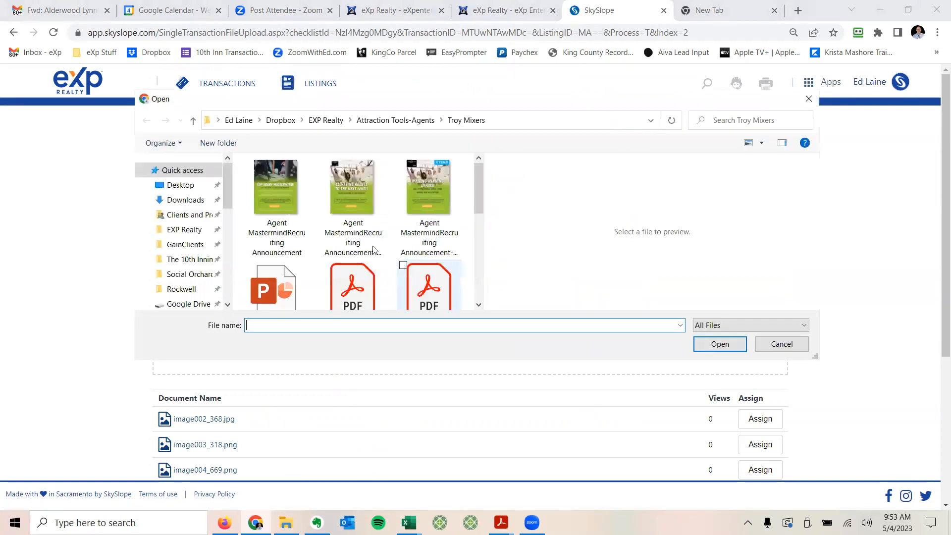
{"action": "left_click", "coordinate": [781, 344]}
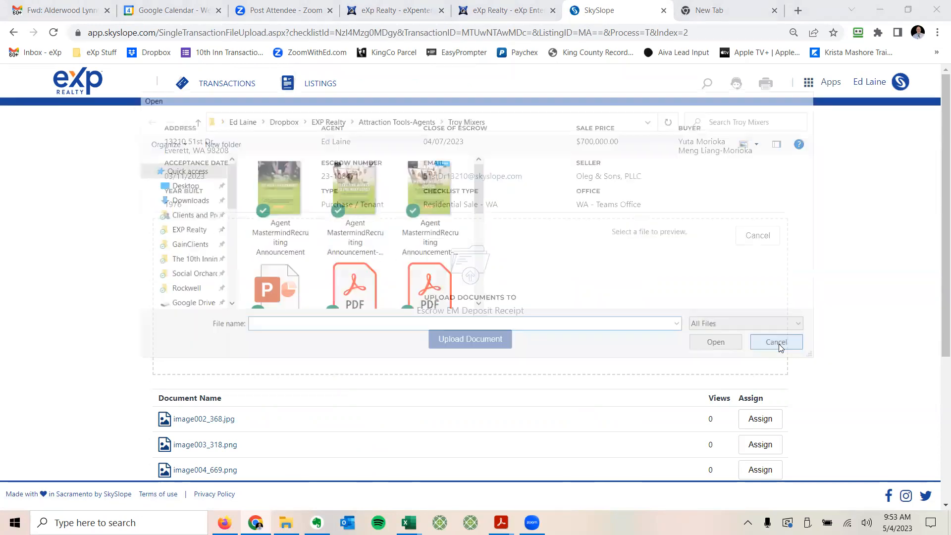
{"action": "scroll", "coordinate": [148, 273], "scroll_direction": "down", "scroll_amount": 2}
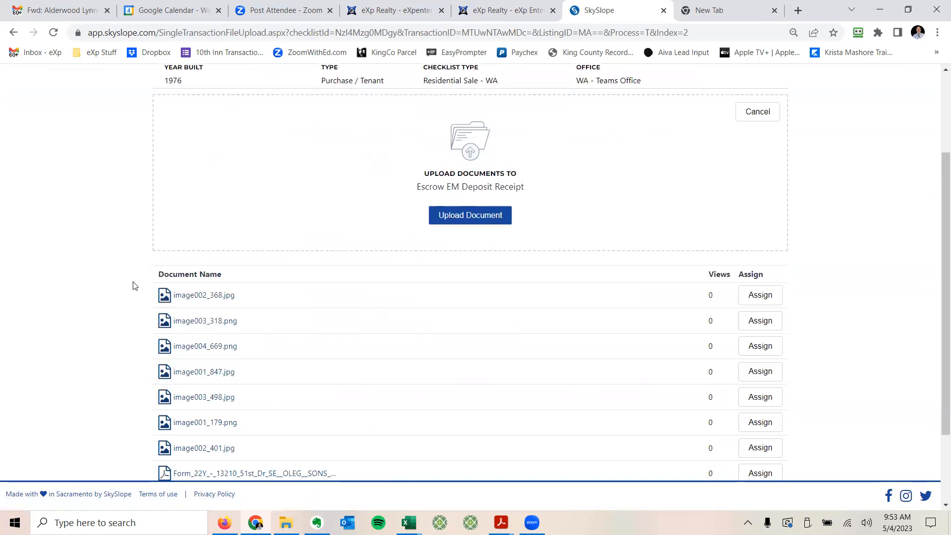
{"action": "scroll", "coordinate": [131, 282], "scroll_direction": "up", "scroll_amount": 1}
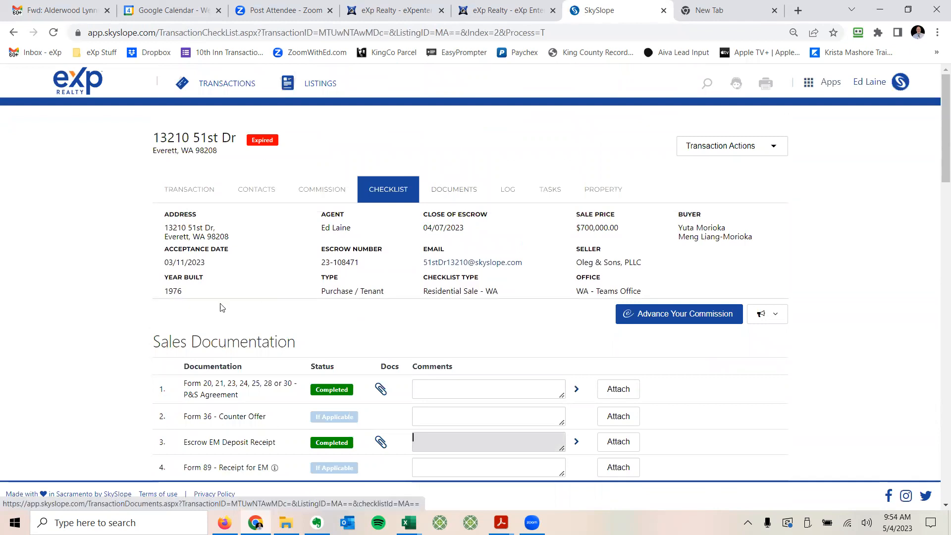
{"action": "scroll", "coordinate": [142, 275], "scroll_direction": "down", "scroll_amount": 5}
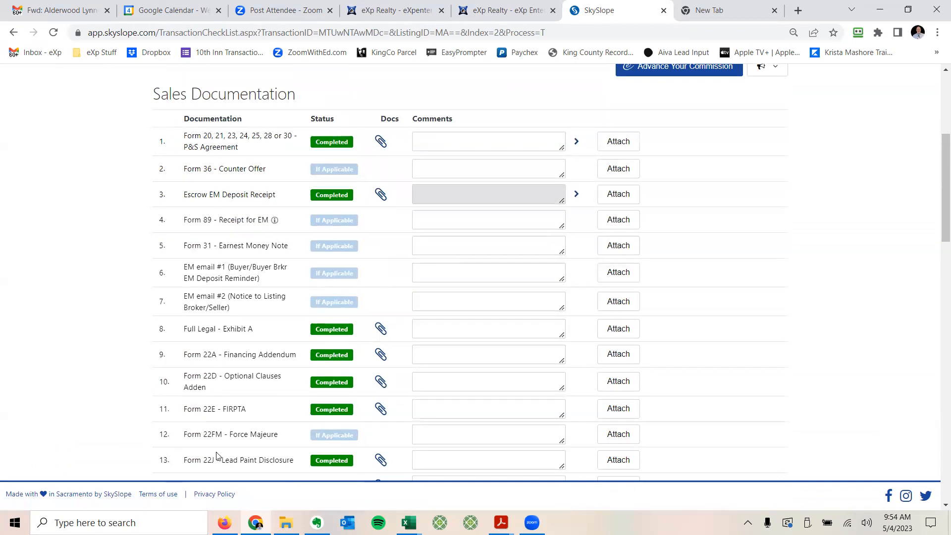
{"action": "scroll", "coordinate": [79, 354], "scroll_direction": "down", "scroll_amount": 3}
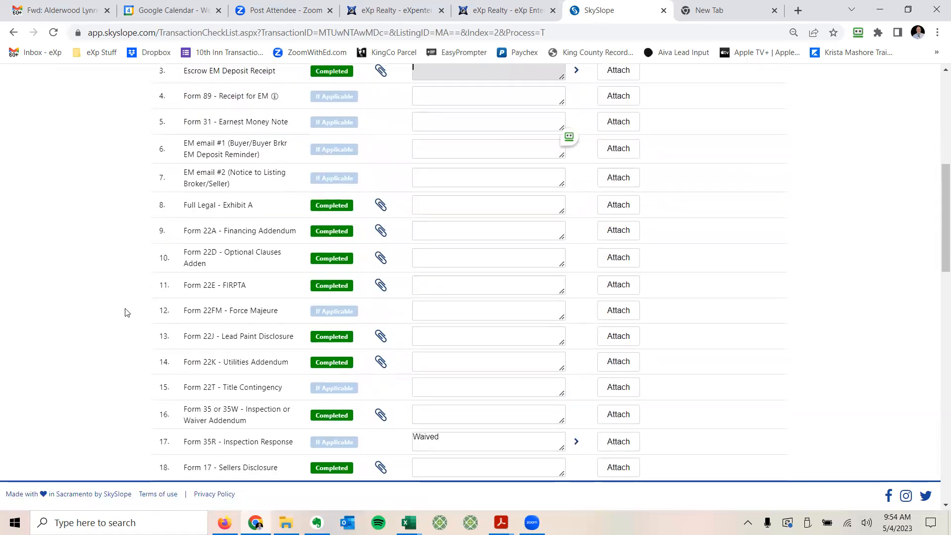
{"action": "scroll", "coordinate": [129, 304], "scroll_direction": "up", "scroll_amount": 7}
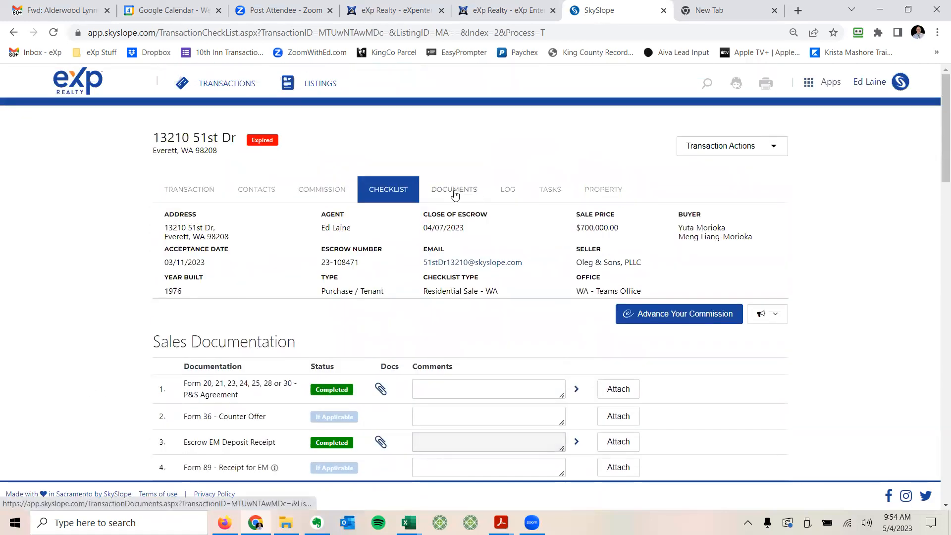
{"action": "left_click", "coordinate": [454, 194]}
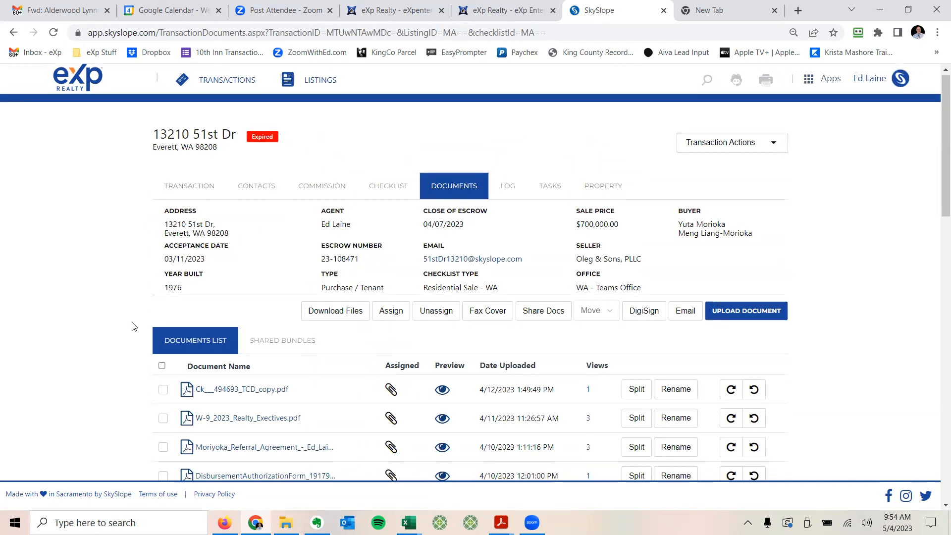
{"action": "scroll", "coordinate": [131, 312], "scroll_direction": "down", "scroll_amount": 3}
{"action": "scroll", "coordinate": [129, 291], "scroll_direction": "down", "scroll_amount": 4}
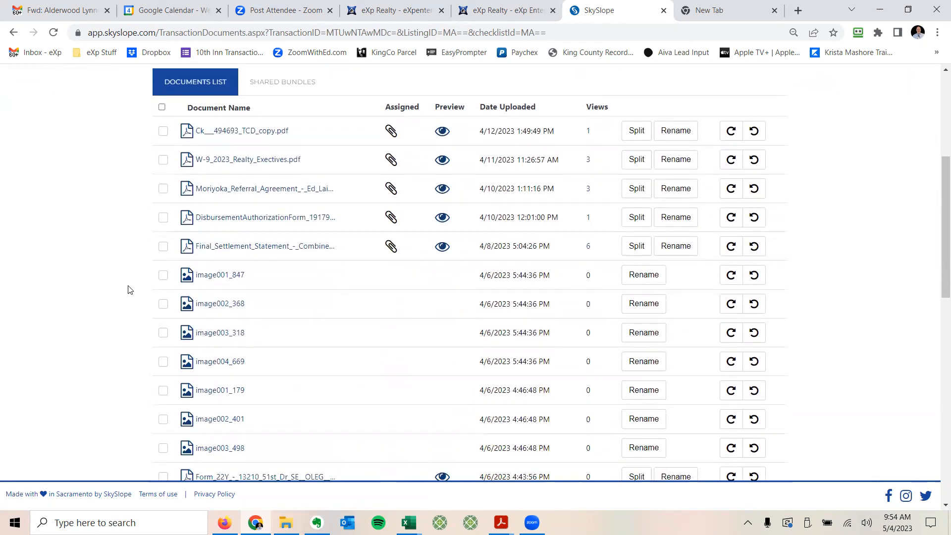
{"action": "scroll", "coordinate": [130, 289], "scroll_direction": "down", "scroll_amount": 5}
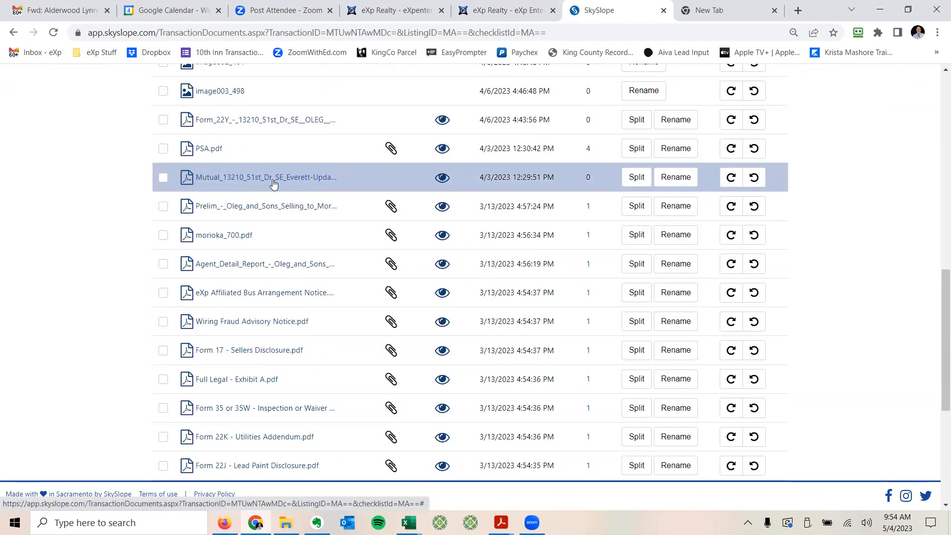
{"action": "left_click", "coordinate": [256, 178]}
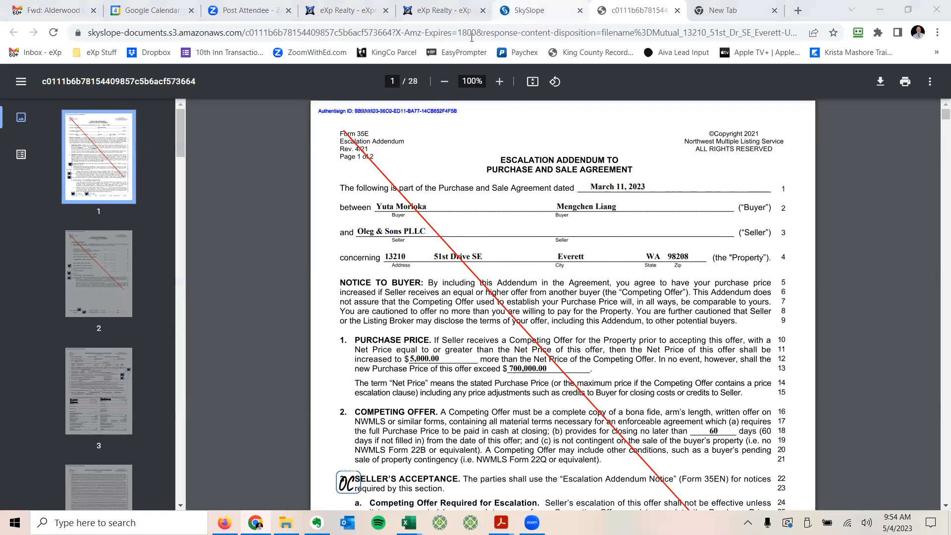
{"action": "left_click", "coordinate": [507, 5]}
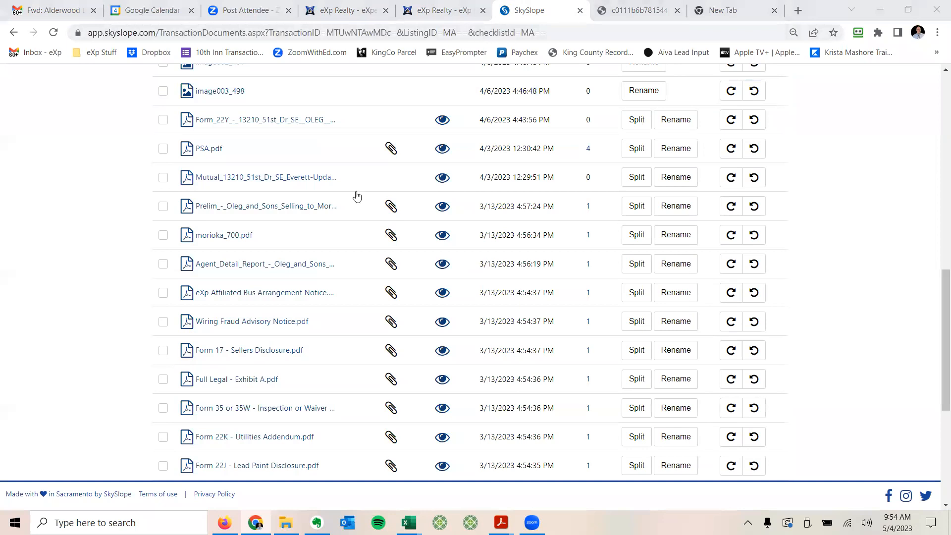
{"action": "scroll", "coordinate": [356, 196], "scroll_direction": "up", "scroll_amount": 3}
Step: Start a split of the Mutual file and page through the preview to page 8
{"action": "left_click", "coordinate": [164, 302]}
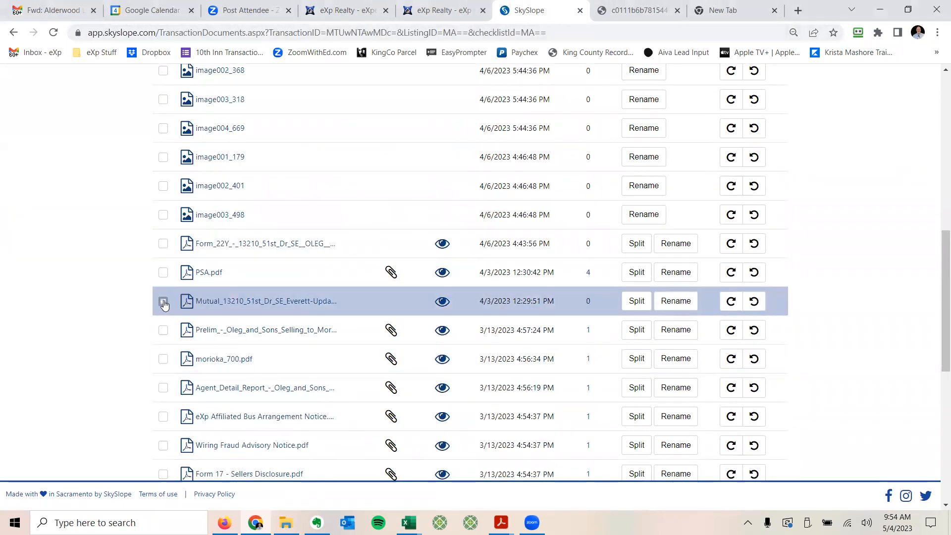
{"action": "left_click", "coordinate": [638, 305]}
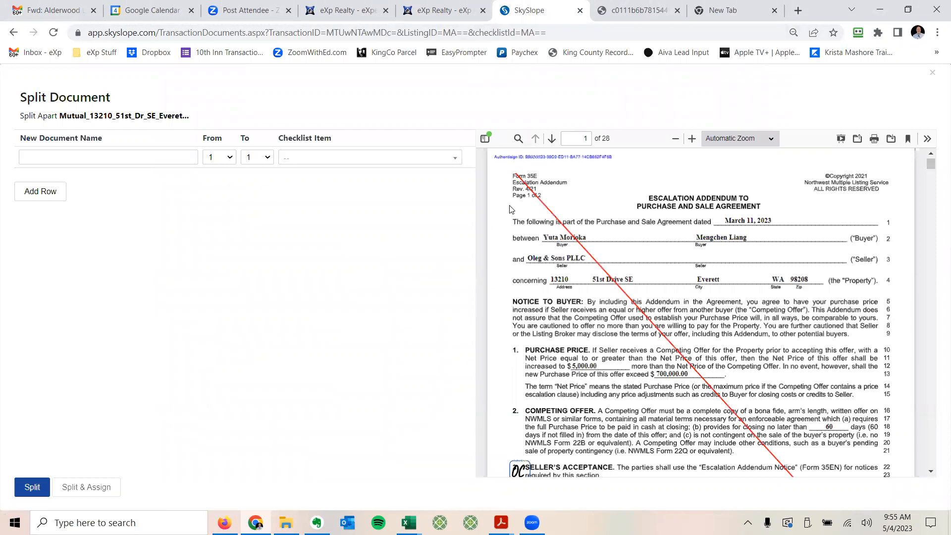
{"action": "left_click", "coordinate": [551, 138]}
{"action": "left_click", "coordinate": [551, 138]}
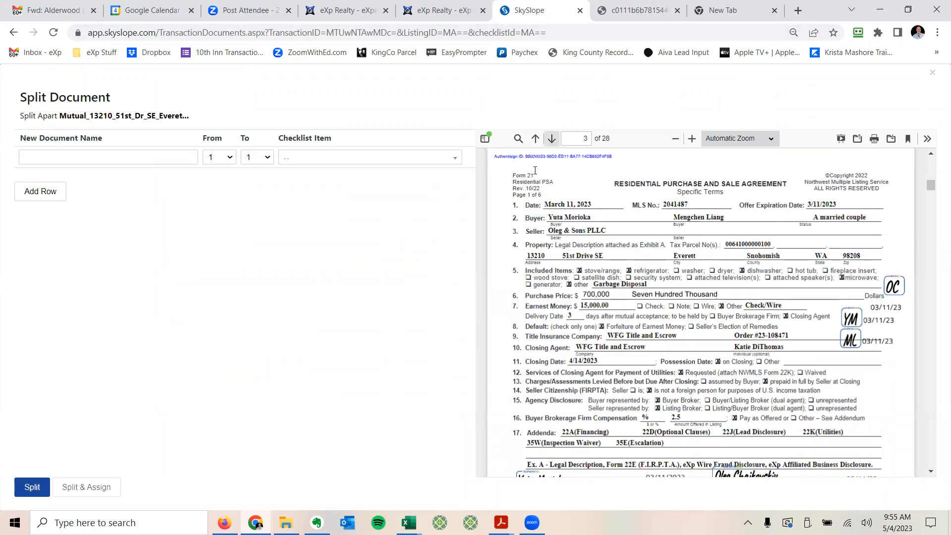
{"action": "left_click", "coordinate": [553, 141]}
{"action": "left_click", "coordinate": [553, 141]}
{"action": "left_click", "coordinate": [552, 141]}
{"action": "left_click", "coordinate": [553, 141]}
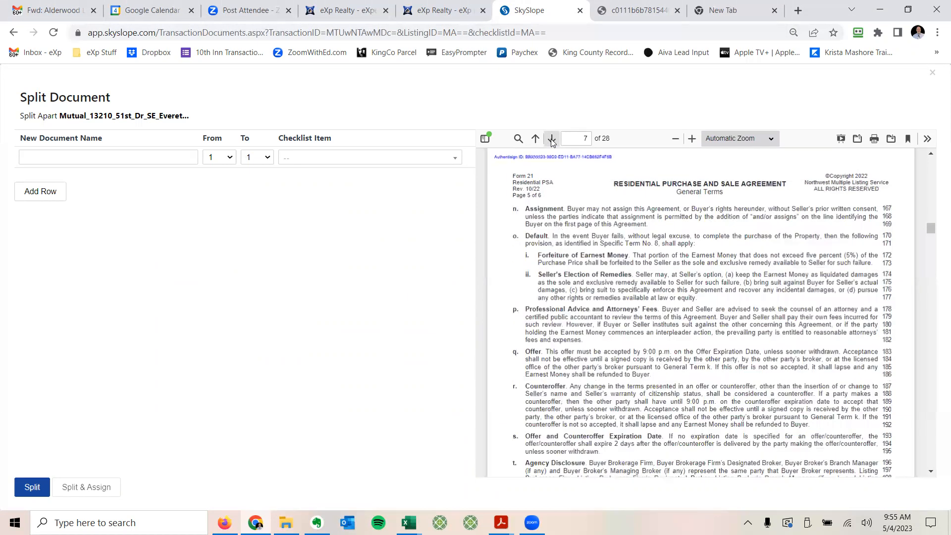
{"action": "left_click", "coordinate": [552, 141]}
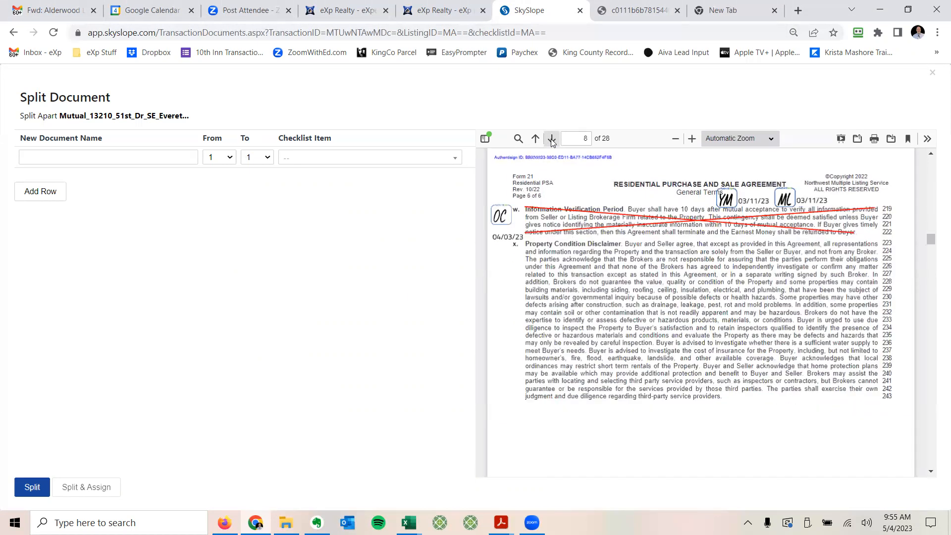
Step: Set the first split document to cover pages 3 through 8
{"action": "left_click", "coordinate": [220, 157]}
{"action": "left_click", "coordinate": [220, 188]}
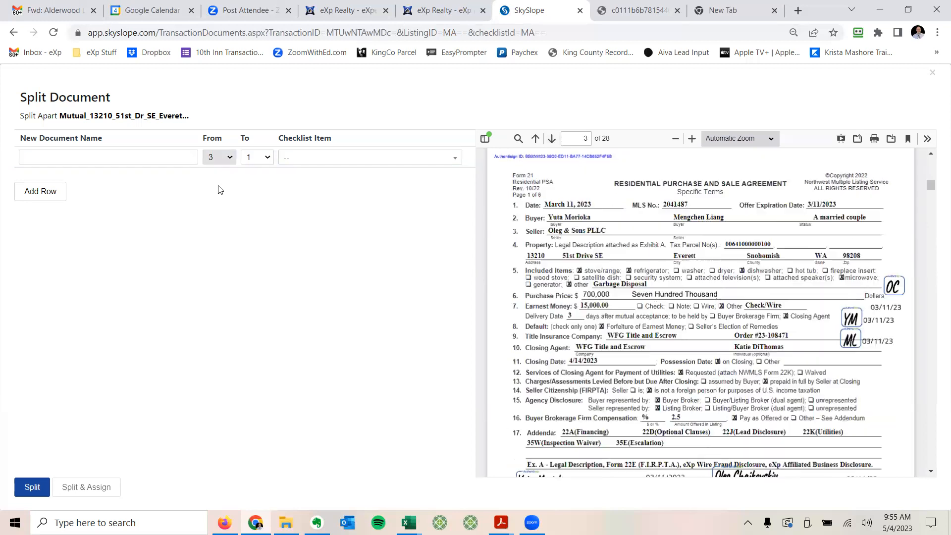
{"action": "left_click", "coordinate": [257, 156]}
{"action": "left_click", "coordinate": [257, 240]}
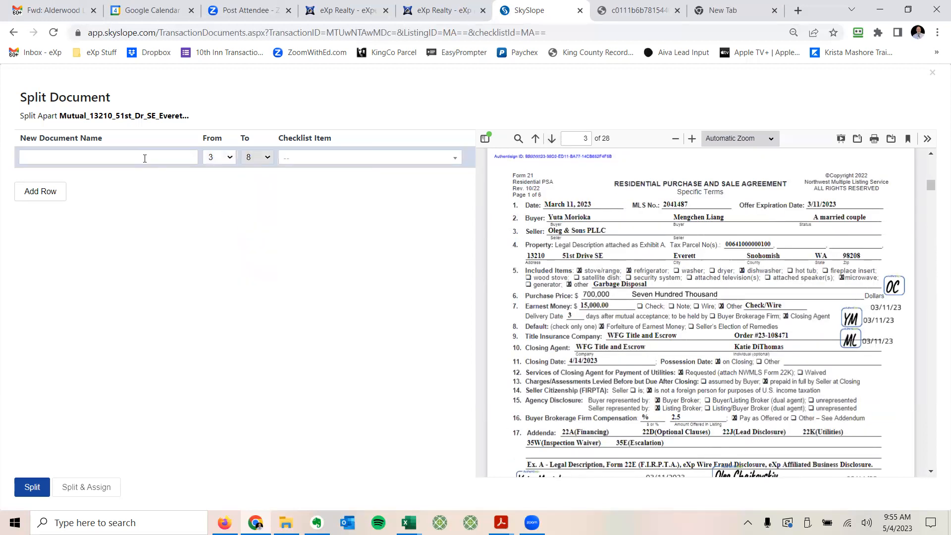
Step: Name the pages 3–8 document 'Form 20, 21, 23, 24, 25, 28 or 30 - P&S Agreement' via search '21'
{"action": "left_click", "coordinate": [143, 158]}
{"action": "type", "text": "21"}
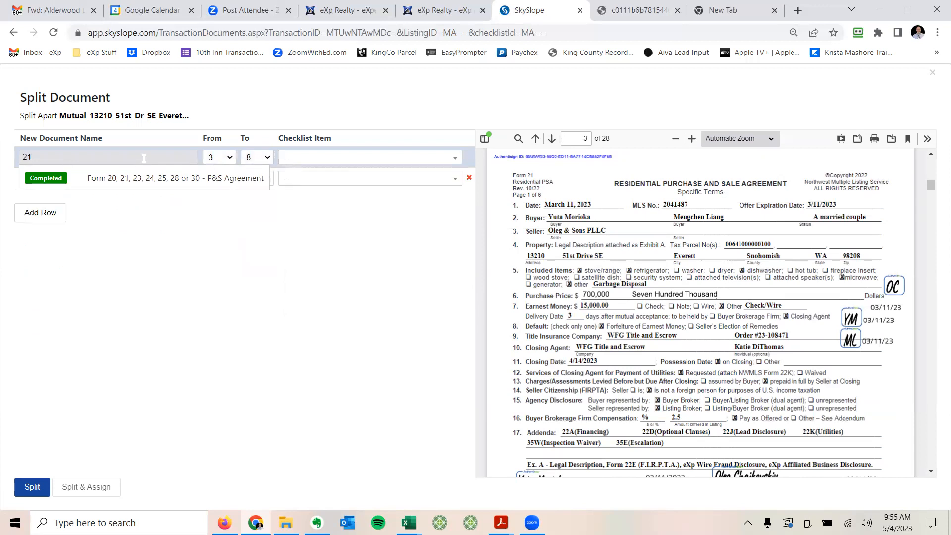
{"action": "left_click", "coordinate": [62, 177]}
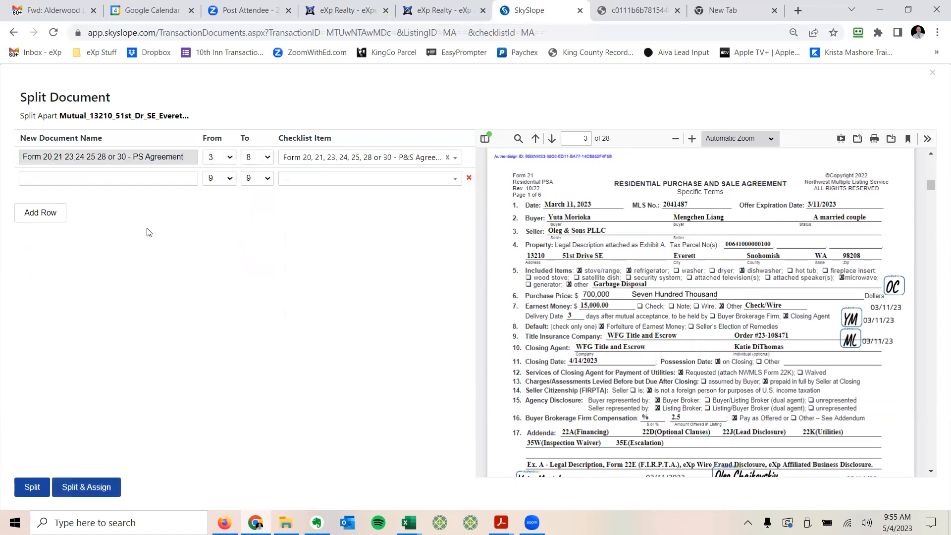
Step: Review the remaining pages through Exhibit A, then close the Split Document window
{"action": "left_click", "coordinate": [553, 139]}
{"action": "left_click", "coordinate": [551, 141]}
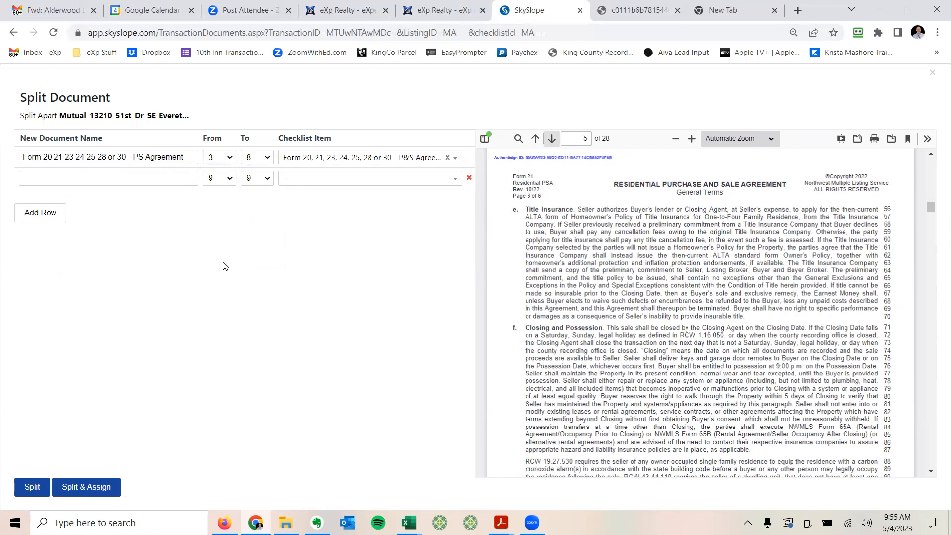
{"action": "left_click", "coordinate": [551, 142]}
{"action": "left_click", "coordinate": [551, 143]}
{"action": "left_click", "coordinate": [551, 143]}
{"action": "left_click", "coordinate": [551, 139]}
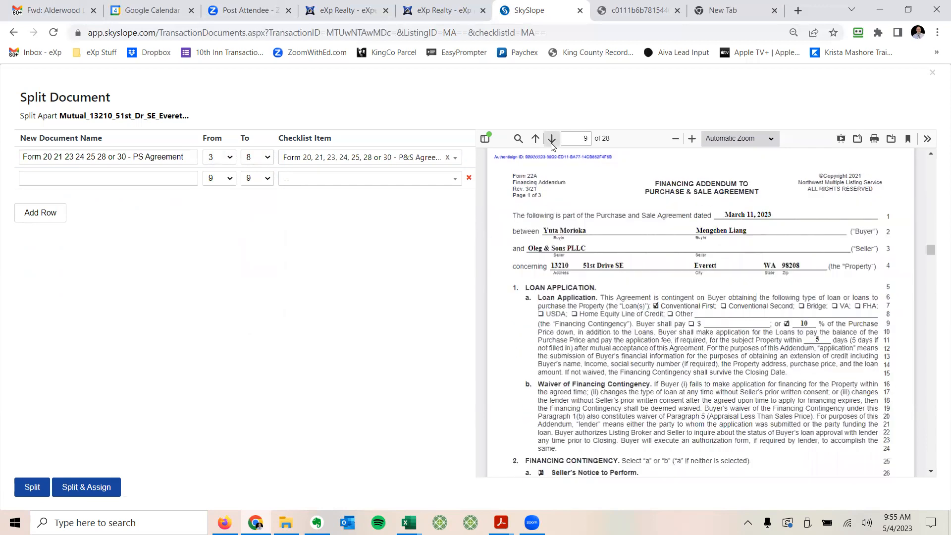
{"action": "left_click", "coordinate": [551, 141]}
{"action": "left_click", "coordinate": [551, 140]}
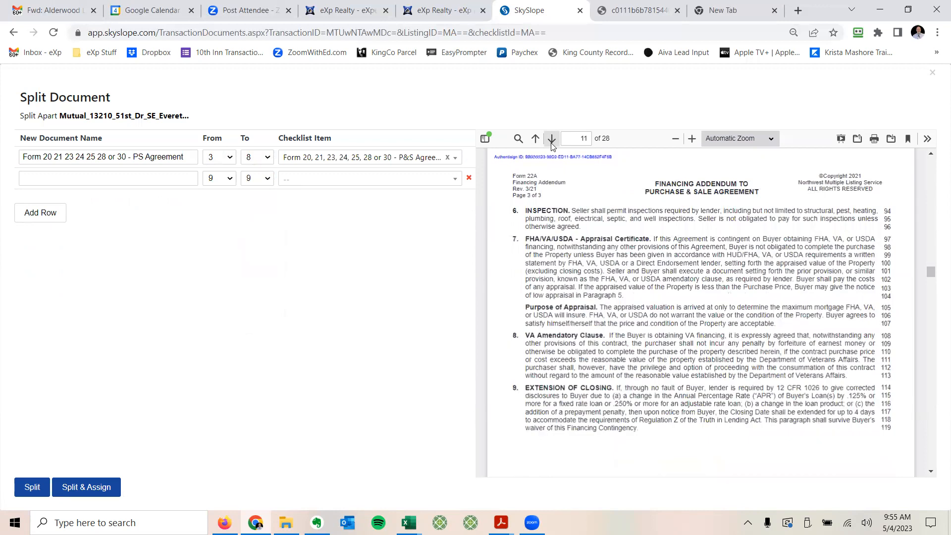
{"action": "left_click", "coordinate": [551, 140]}
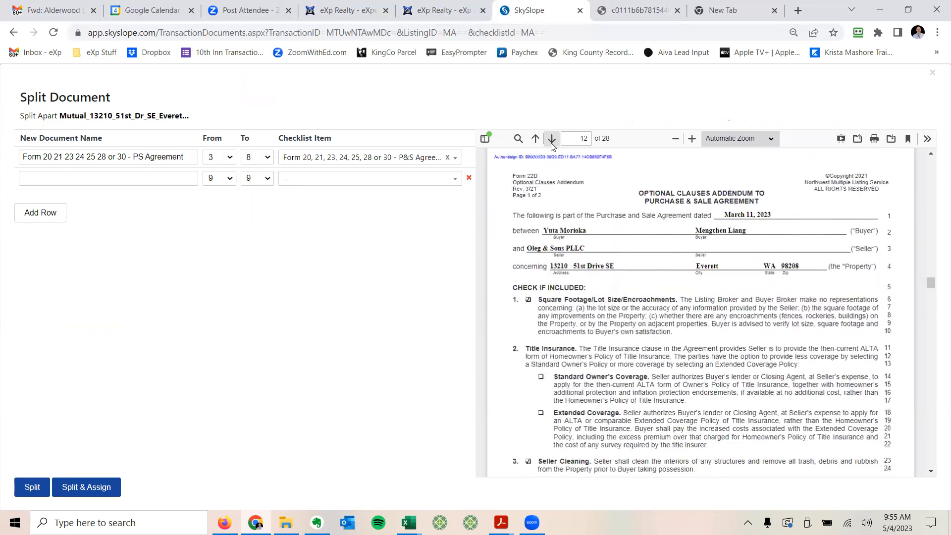
{"action": "left_click", "coordinate": [551, 141]}
{"action": "left_click", "coordinate": [551, 140]}
{"action": "left_click", "coordinate": [551, 140]}
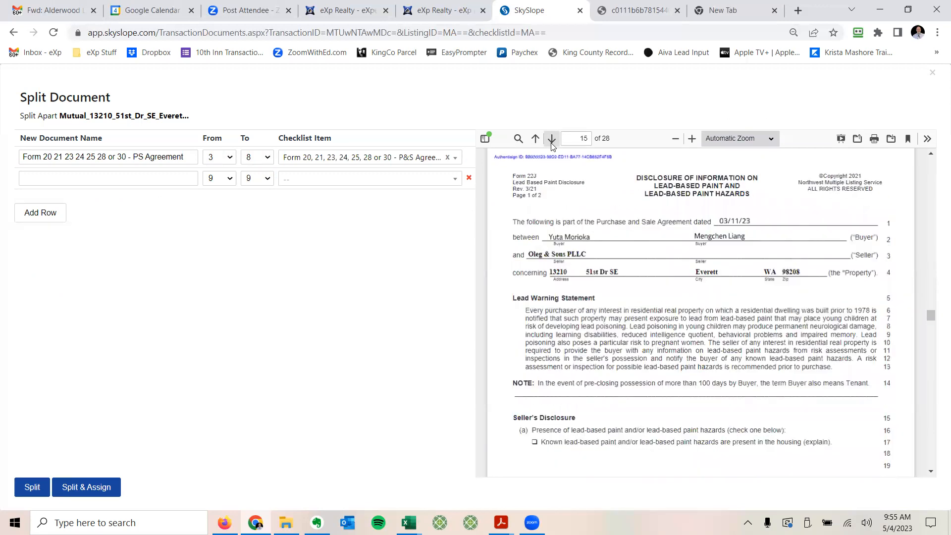
{"action": "left_click", "coordinate": [551, 140]}
{"action": "left_click", "coordinate": [551, 140]}
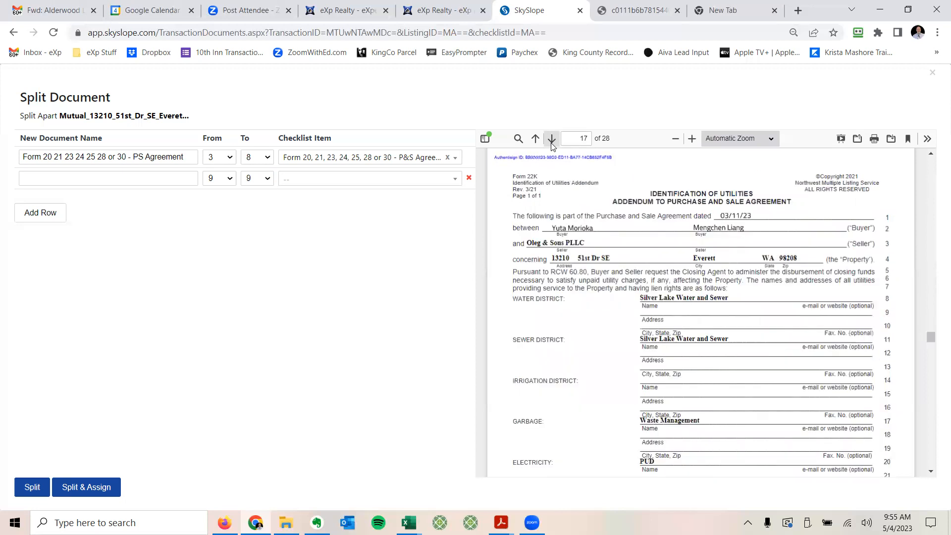
{"action": "left_click", "coordinate": [551, 140]}
{"action": "left_click", "coordinate": [551, 140]}
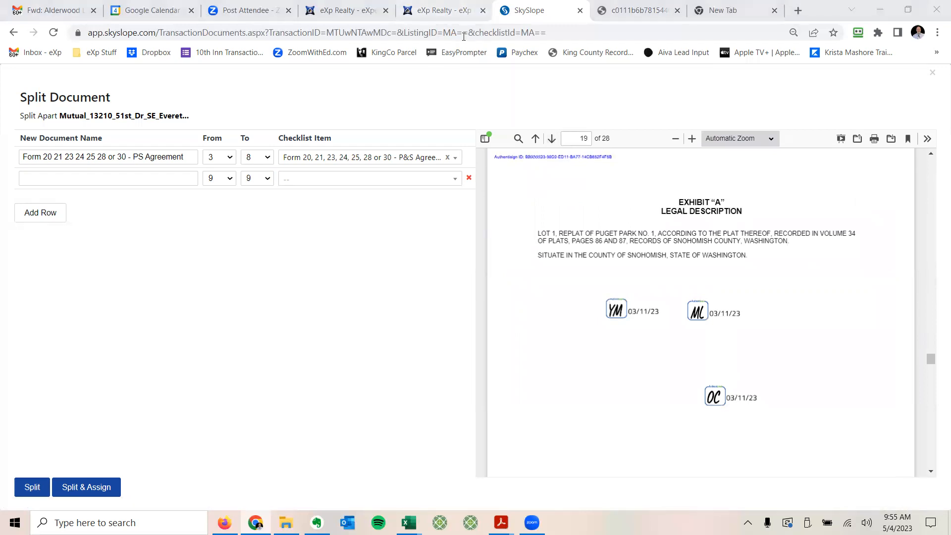
{"action": "left_click", "coordinate": [930, 74]}
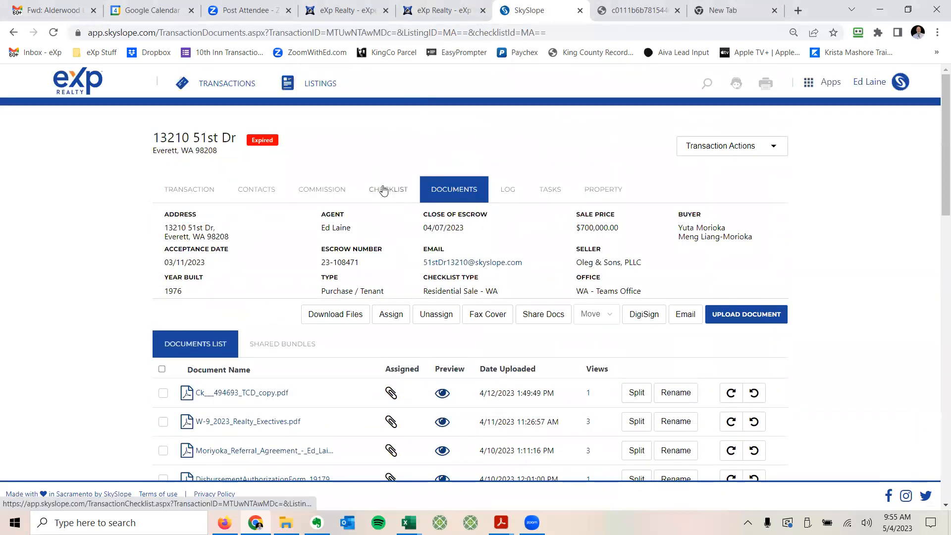
{"action": "left_click", "coordinate": [384, 190]}
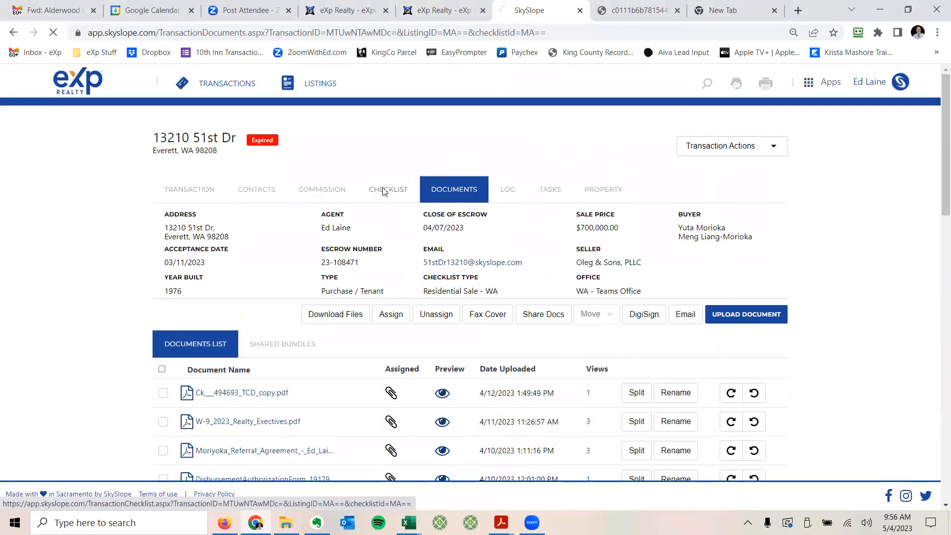
{"action": "scroll", "coordinate": [315, 331], "scroll_direction": "down", "scroll_amount": 1}
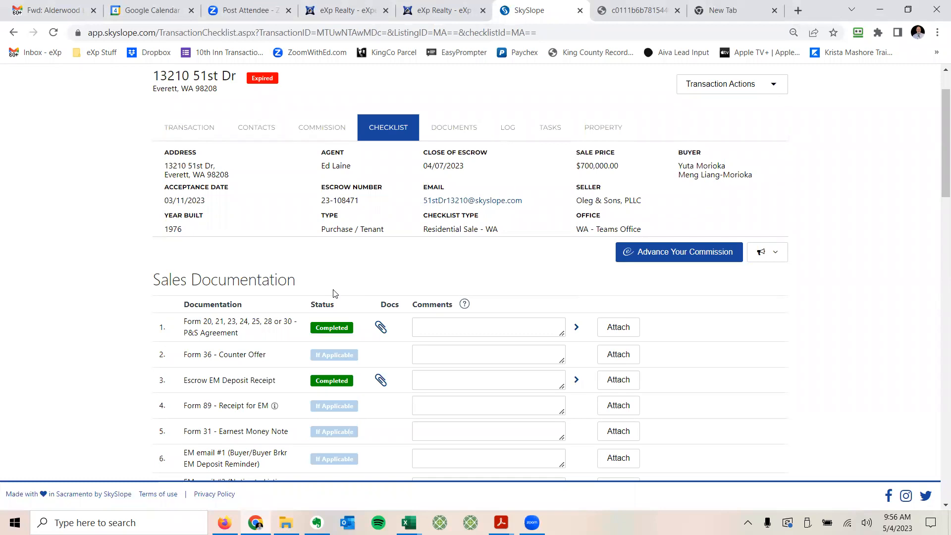
{"action": "scroll", "coordinate": [334, 291], "scroll_direction": "up", "scroll_amount": 2}
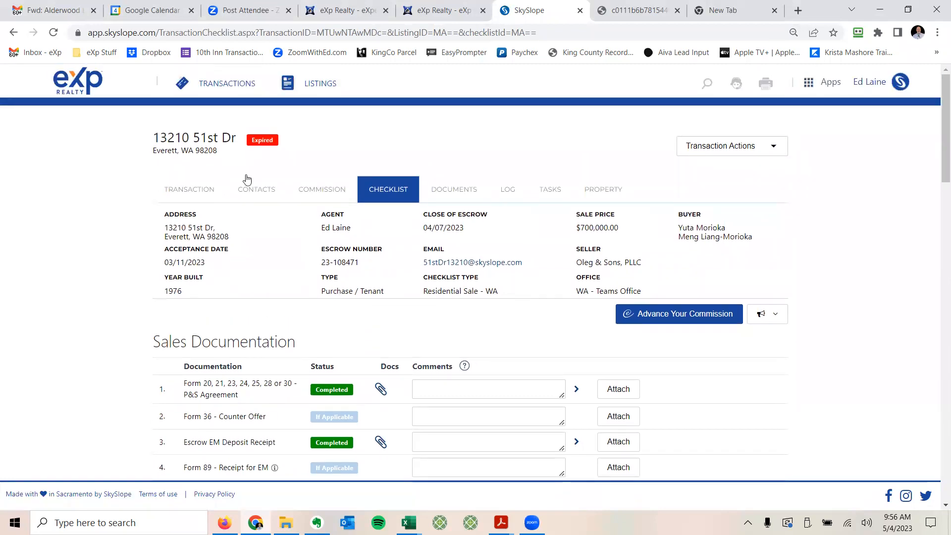
{"action": "left_click", "coordinate": [216, 87]}
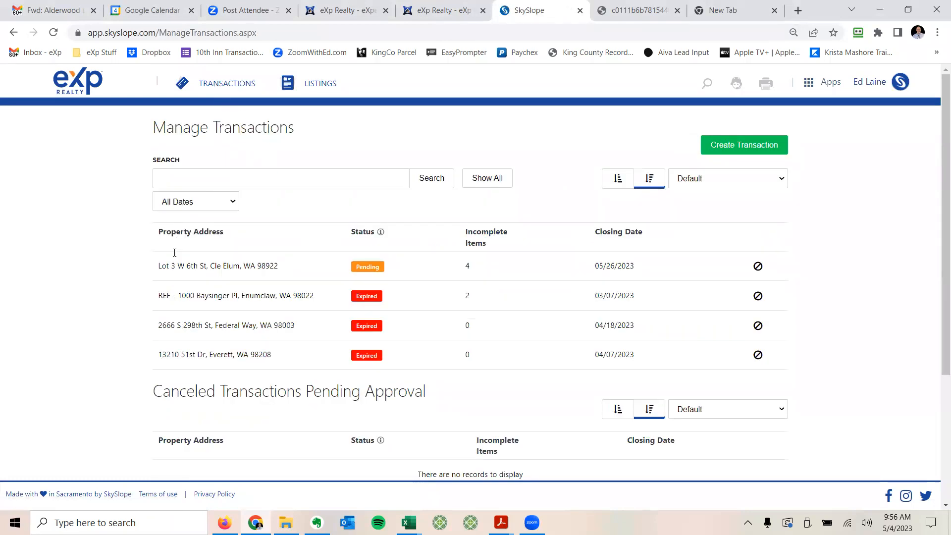
{"action": "left_click", "coordinate": [229, 267]}
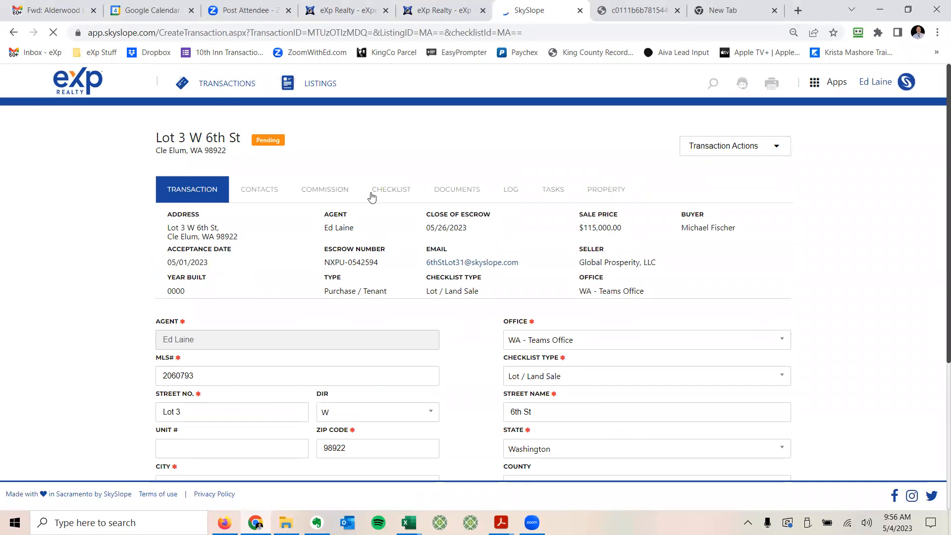
{"action": "left_click", "coordinate": [391, 191]}
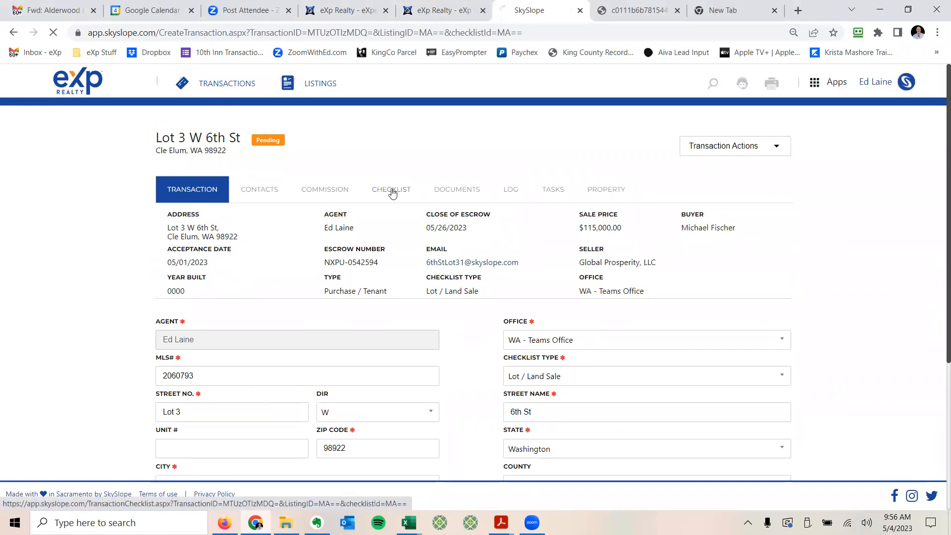
{"action": "scroll", "coordinate": [382, 301], "scroll_direction": "down", "scroll_amount": 20}
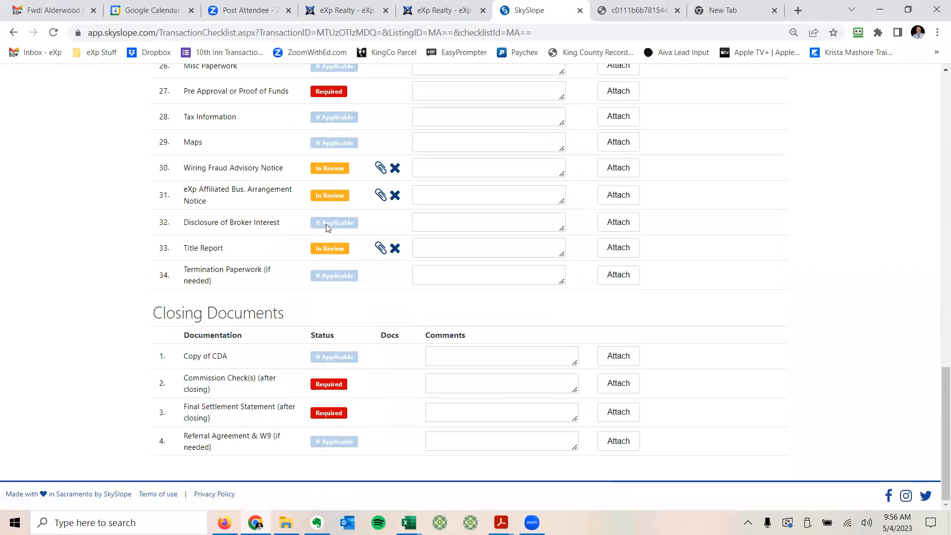
{"action": "scroll", "coordinate": [326, 228], "scroll_direction": "up", "scroll_amount": 10}
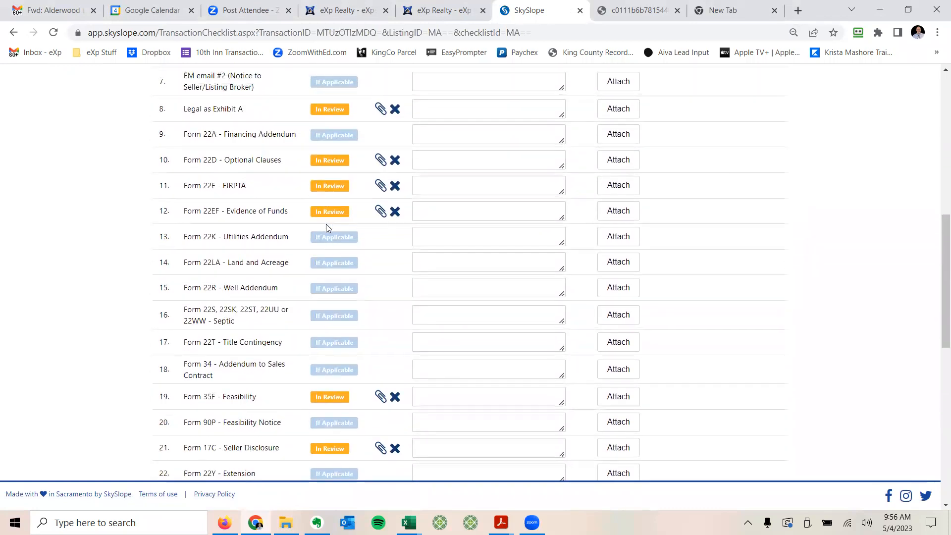
{"action": "scroll", "coordinate": [326, 227], "scroll_direction": "up", "scroll_amount": 5}
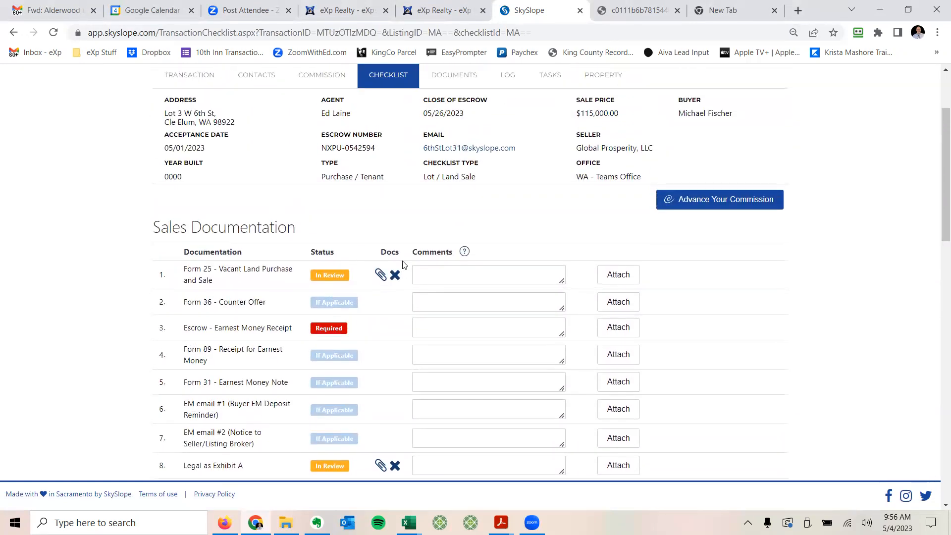
{"action": "scroll", "coordinate": [399, 235], "scroll_direction": "down", "scroll_amount": 1}
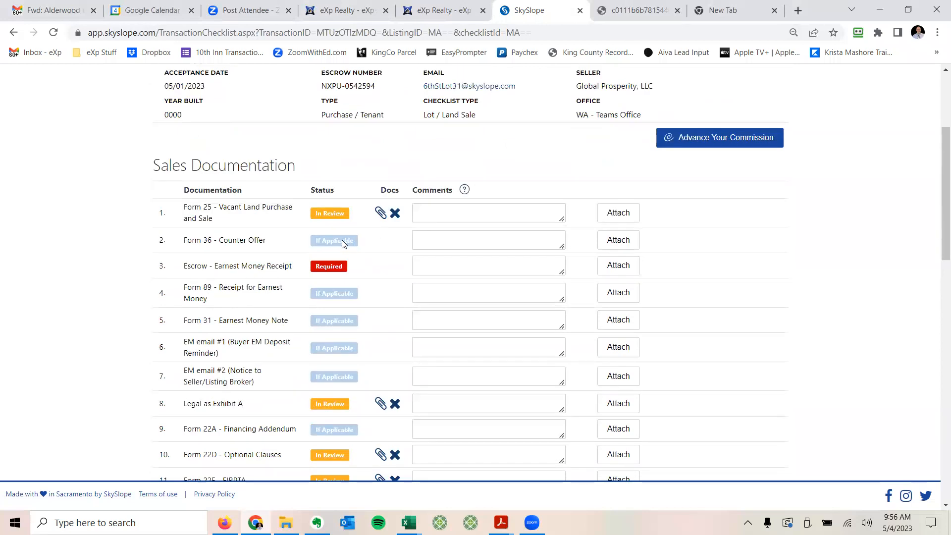
{"action": "scroll", "coordinate": [341, 240], "scroll_direction": "down", "scroll_amount": 4}
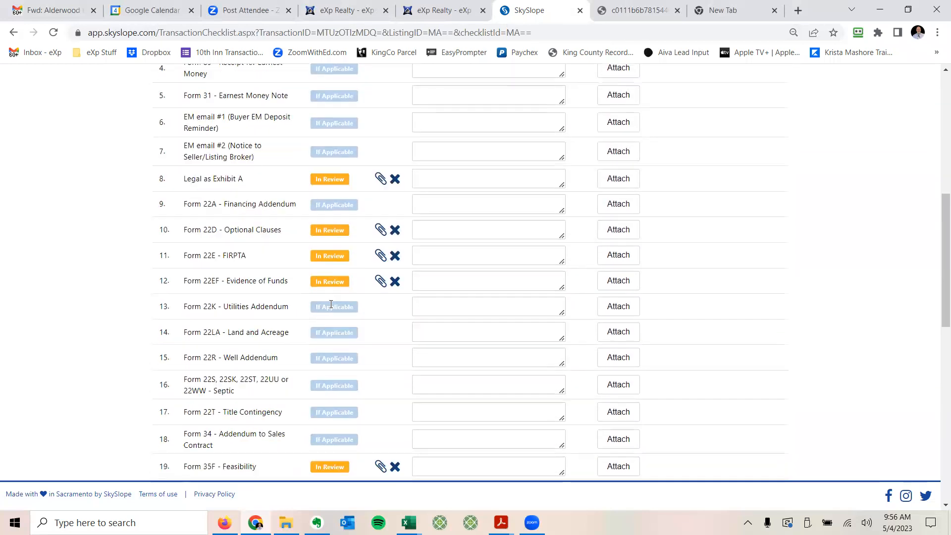
{"action": "scroll", "coordinate": [330, 304], "scroll_direction": "down", "scroll_amount": 5}
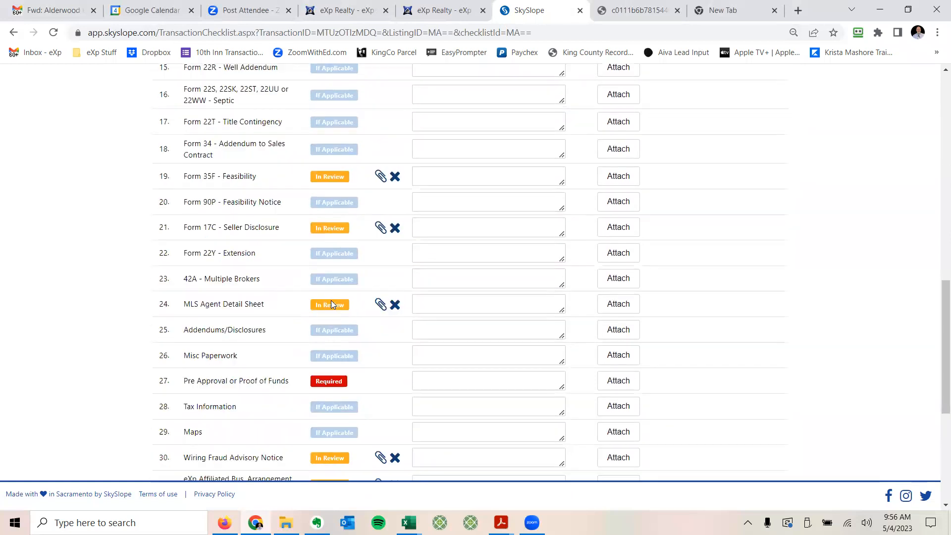
{"action": "scroll", "coordinate": [330, 304], "scroll_direction": "up", "scroll_amount": 8}
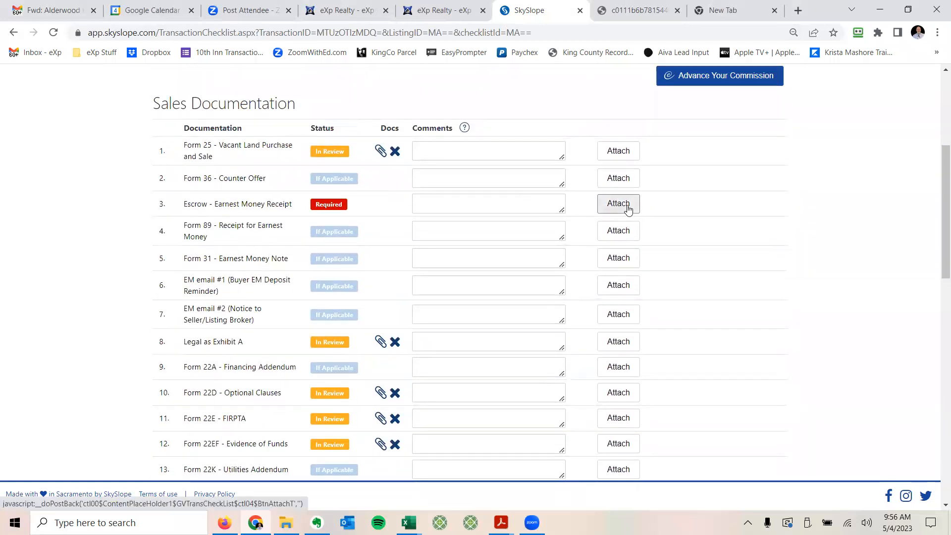
Step: Upload EM_Receipt.pdf from the Team Info folder to the Escrow - Earnest Money Receipt item
{"action": "left_click", "coordinate": [624, 205]}
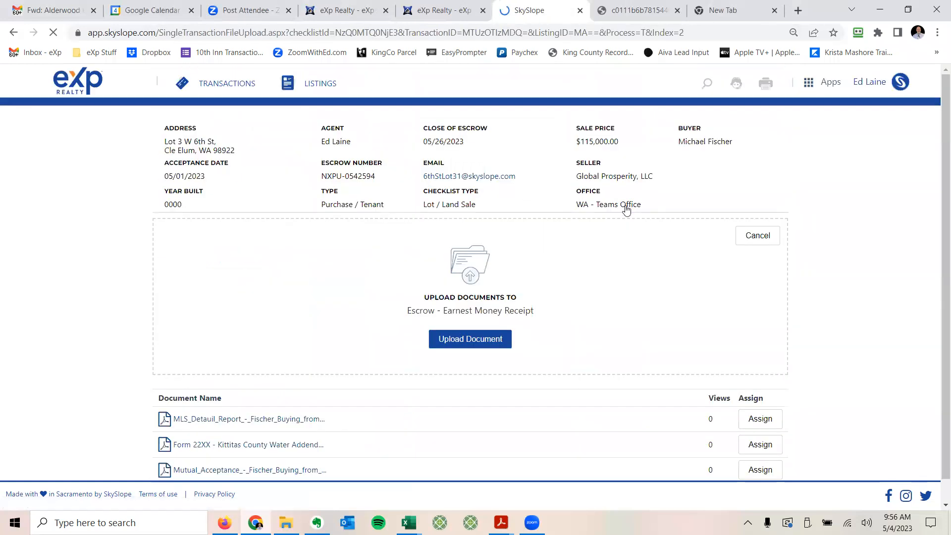
{"action": "left_click", "coordinate": [479, 340]}
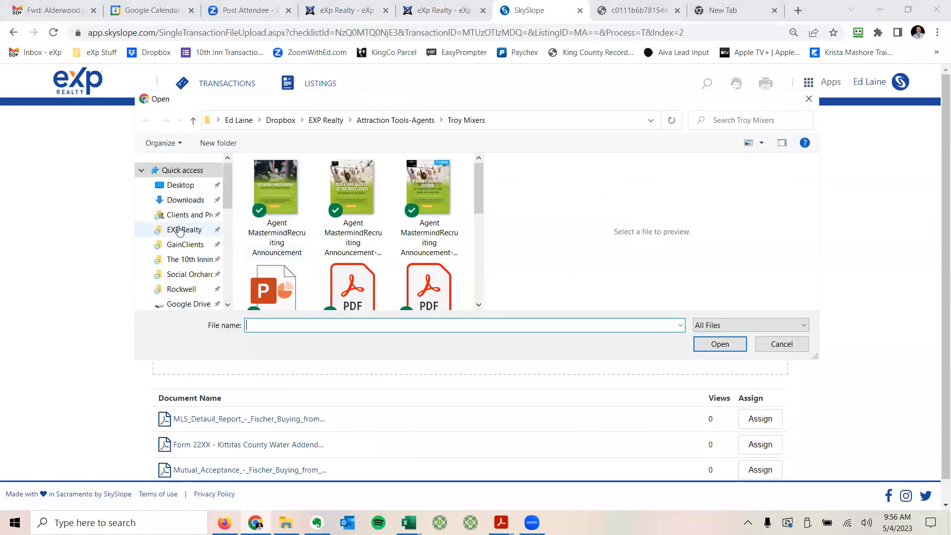
{"action": "left_click", "coordinate": [184, 229]}
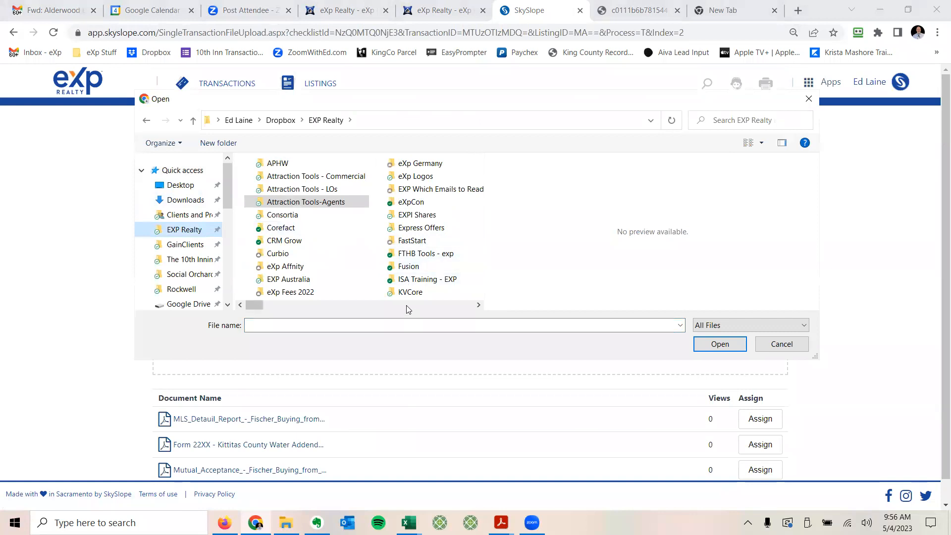
{"action": "scroll", "coordinate": [396, 296], "scroll_direction": "down", "scroll_amount": 1}
{"action": "scroll", "coordinate": [414, 303], "scroll_direction": "down", "scroll_amount": 1}
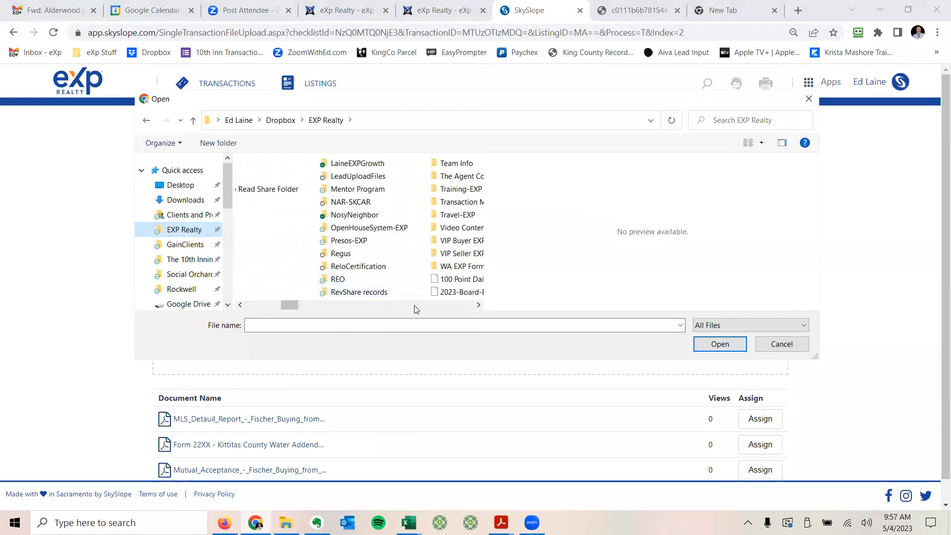
{"action": "double_click", "coordinate": [379, 165]}
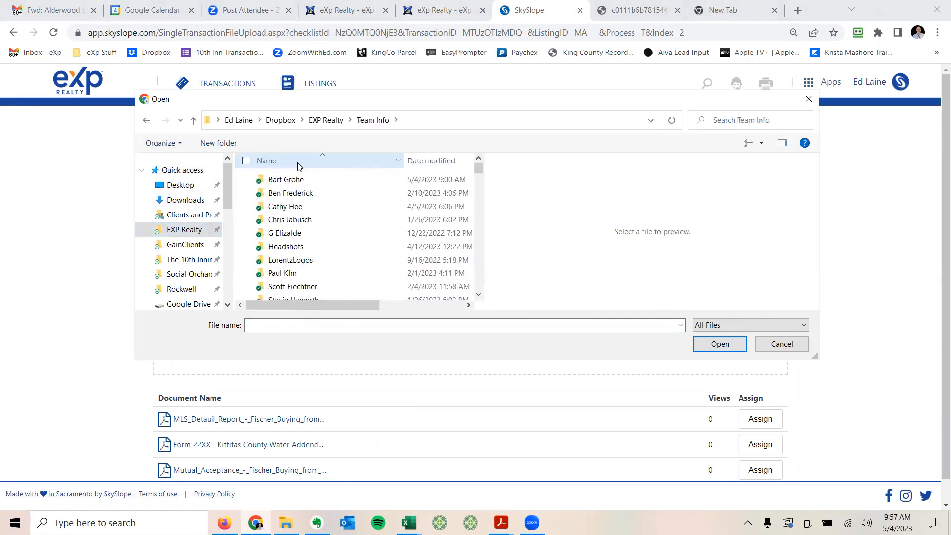
{"action": "double_click", "coordinate": [295, 179]}
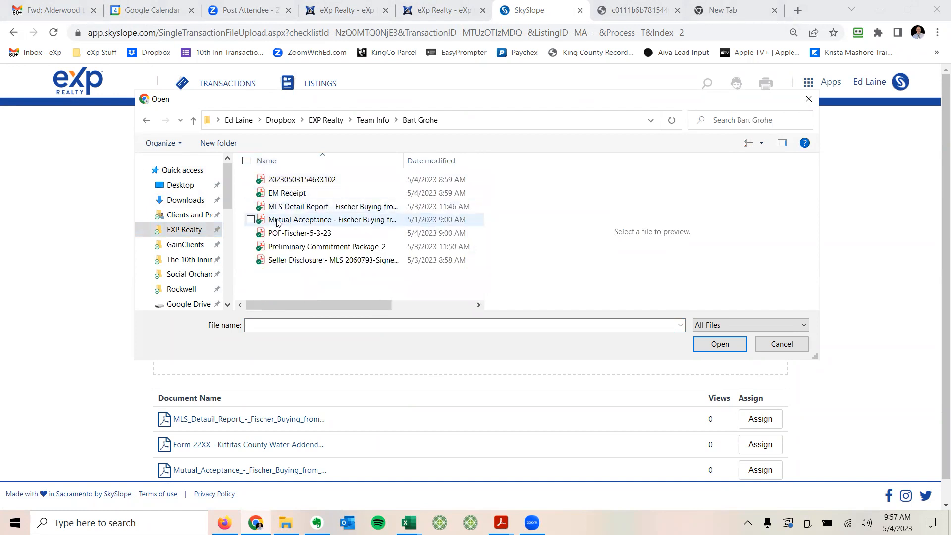
{"action": "left_click", "coordinate": [277, 193]}
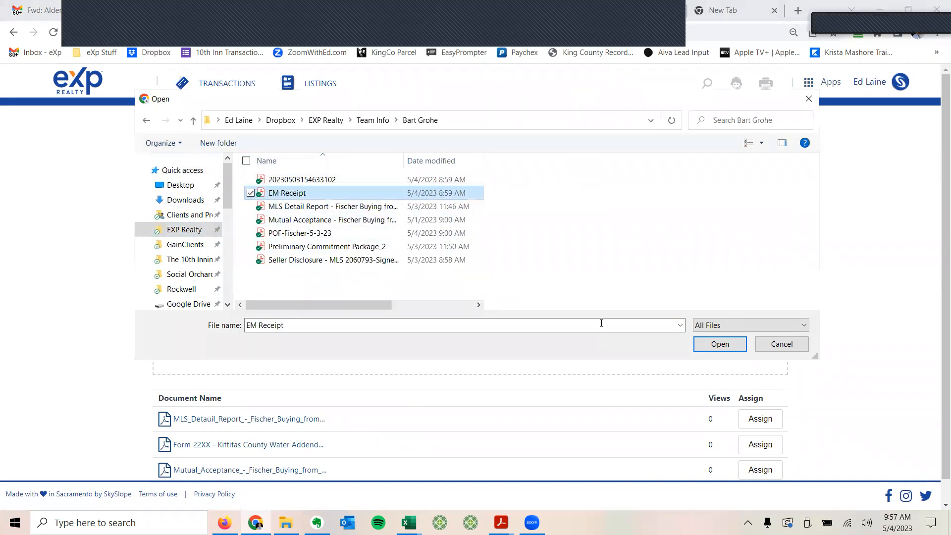
{"action": "left_click", "coordinate": [707, 344]}
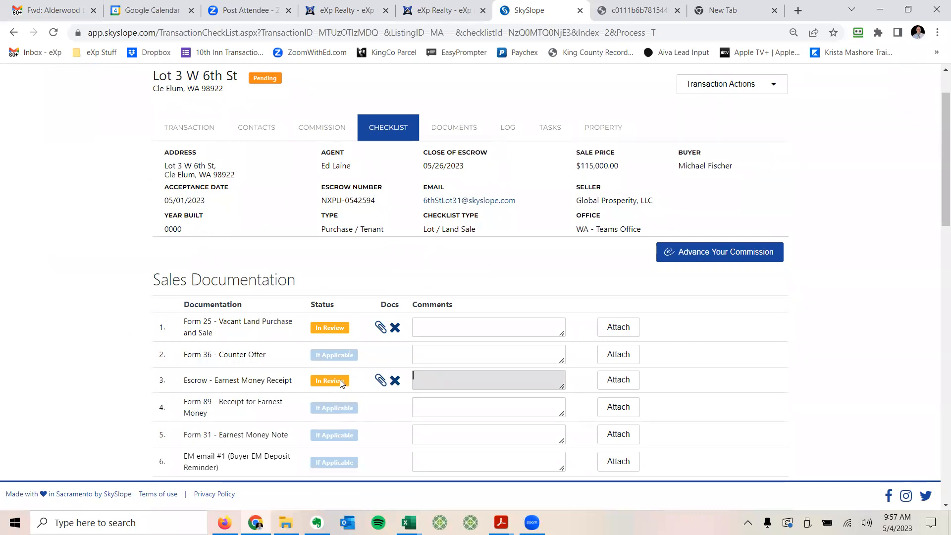
{"action": "scroll", "coordinate": [328, 364], "scroll_direction": "down", "scroll_amount": 10}
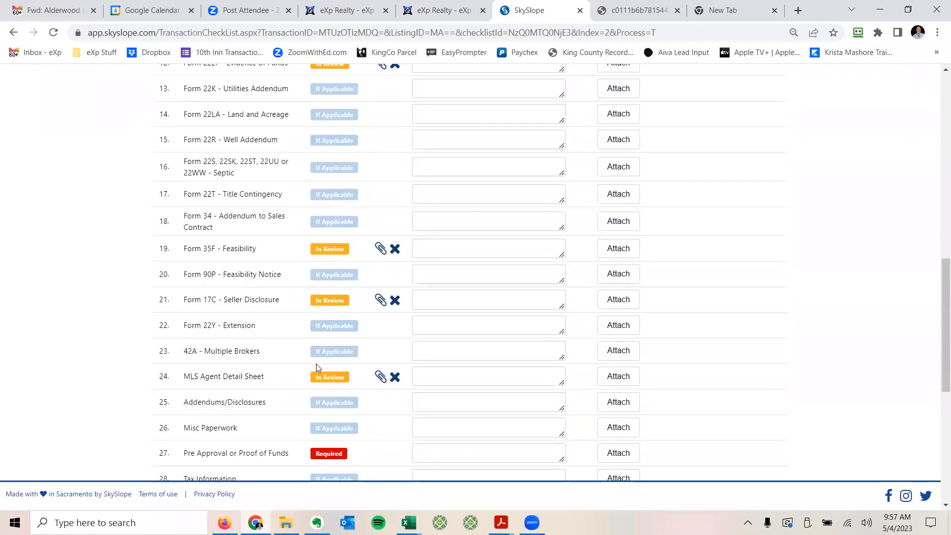
{"action": "scroll", "coordinate": [317, 362], "scroll_direction": "down", "scroll_amount": 2}
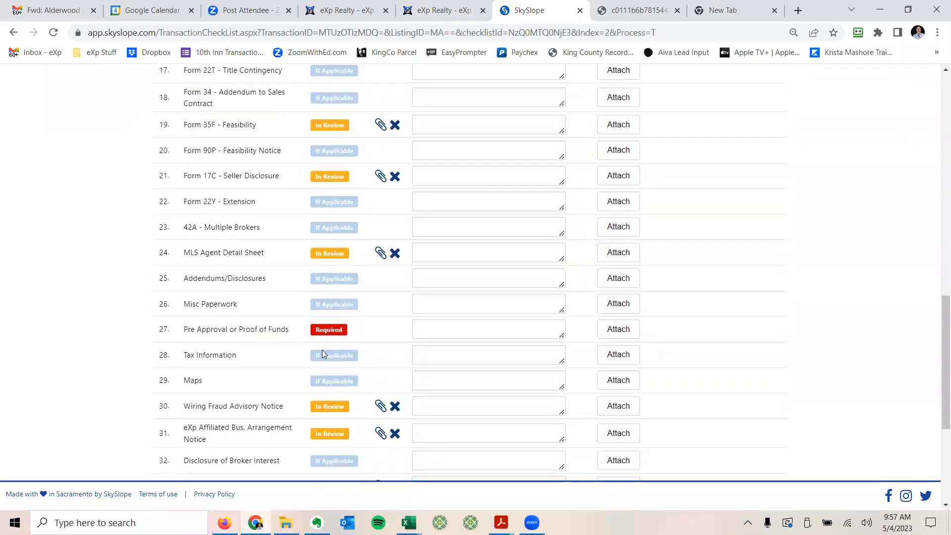
Step: Attach the proof-of-funds PDF to the Pre Approval or Proof of Funds checklist item
{"action": "left_click", "coordinate": [607, 335]}
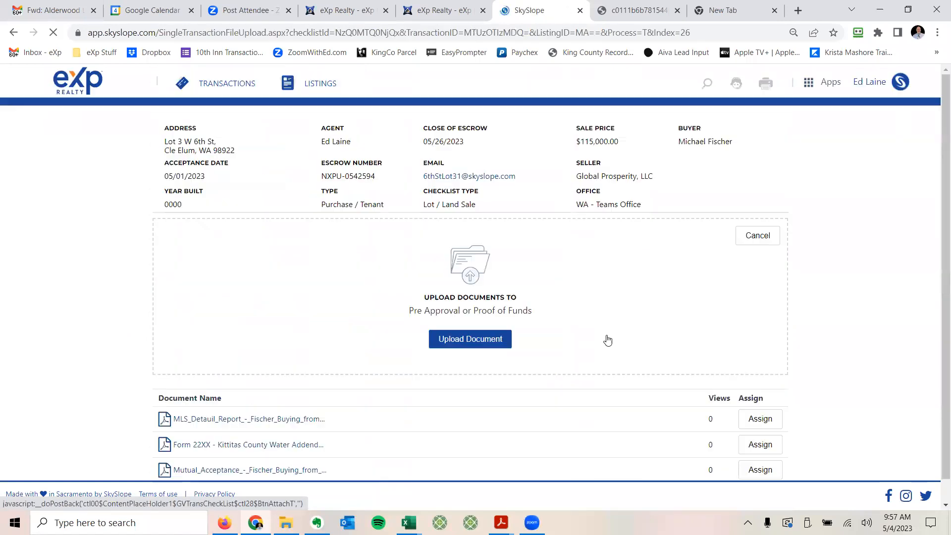
{"action": "left_click", "coordinate": [478, 339]}
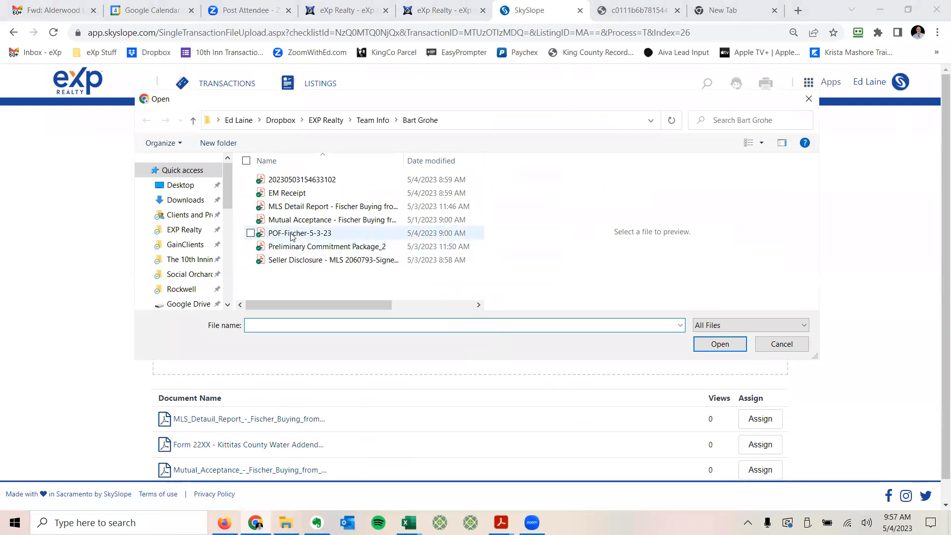
{"action": "left_click", "coordinate": [291, 235]}
{"action": "left_click", "coordinate": [719, 344]}
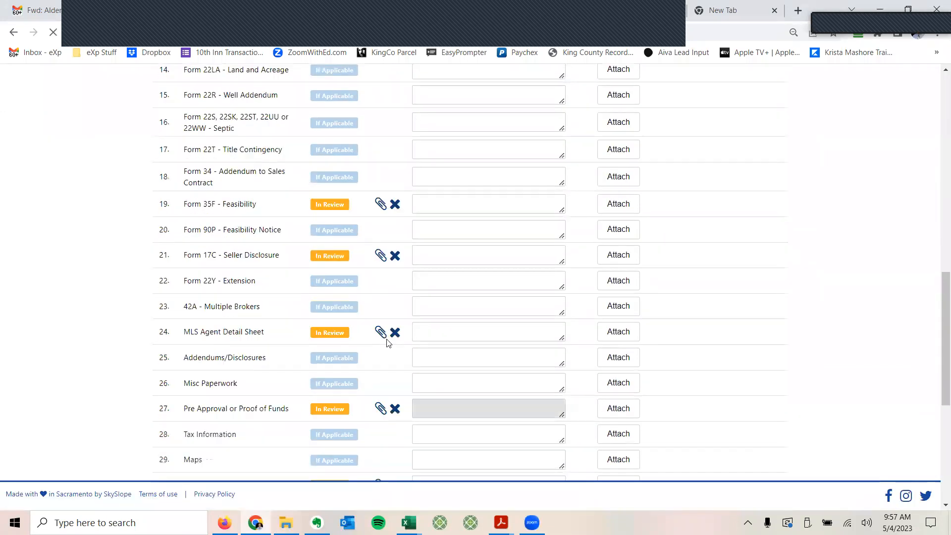
{"action": "scroll", "coordinate": [388, 341], "scroll_direction": "up", "scroll_amount": 15}
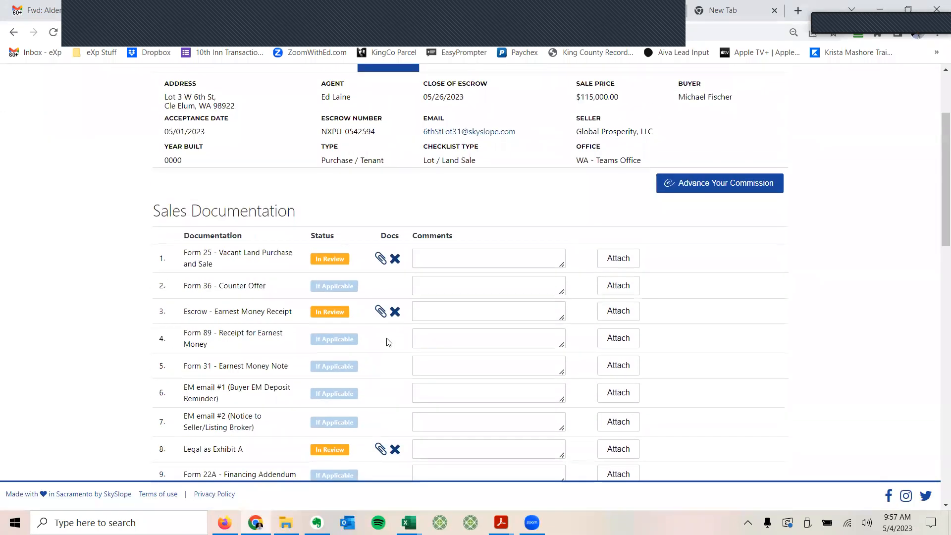
{"action": "scroll", "coordinate": [383, 329], "scroll_direction": "down", "scroll_amount": 3}
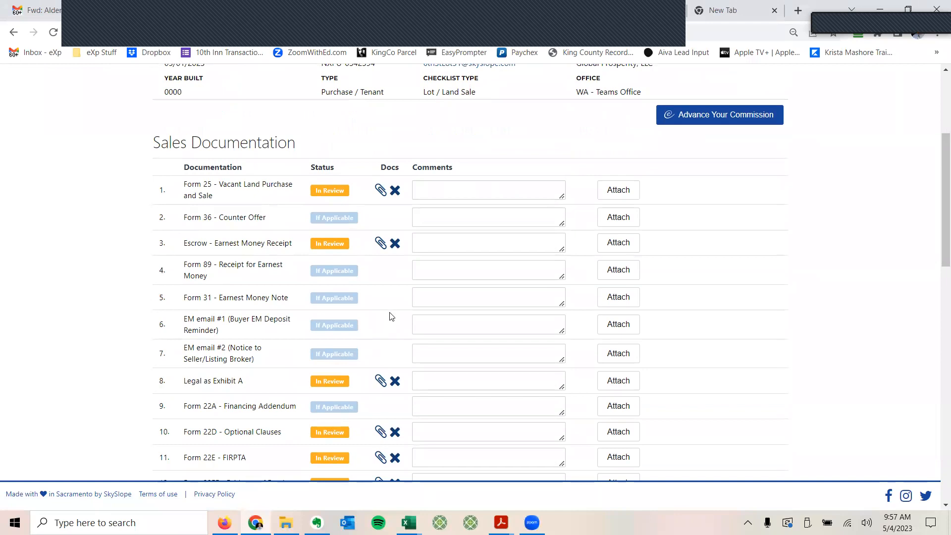
{"action": "scroll", "coordinate": [391, 317], "scroll_direction": "down", "scroll_amount": 3}
{"action": "scroll", "coordinate": [391, 317], "scroll_direction": "up", "scroll_amount": 3}
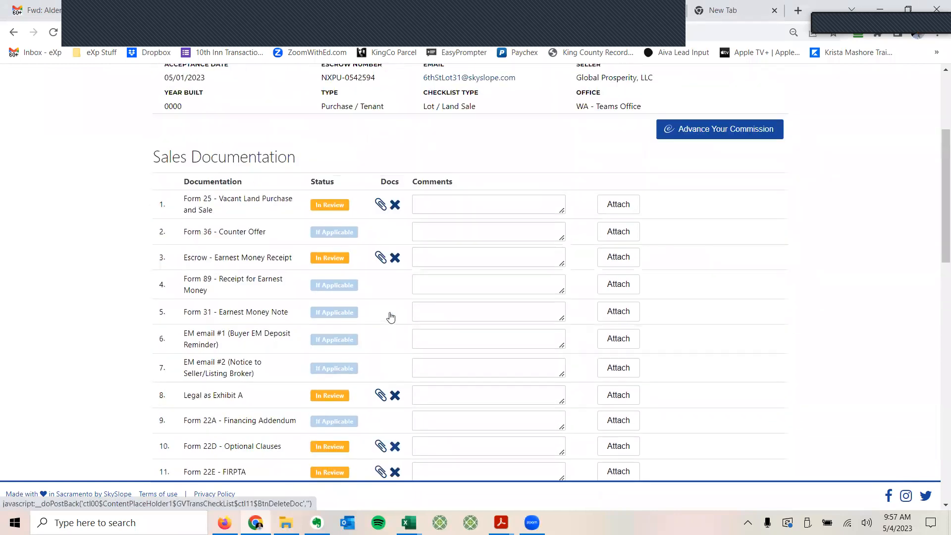
{"action": "scroll", "coordinate": [390, 318], "scroll_direction": "up", "scroll_amount": 3}
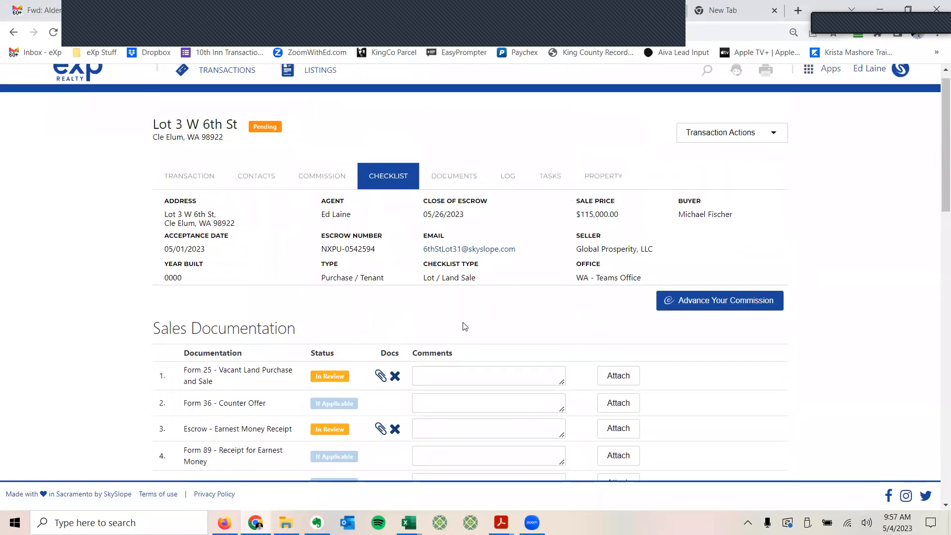
{"action": "scroll", "coordinate": [395, 320], "scroll_direction": "up", "scroll_amount": 1}
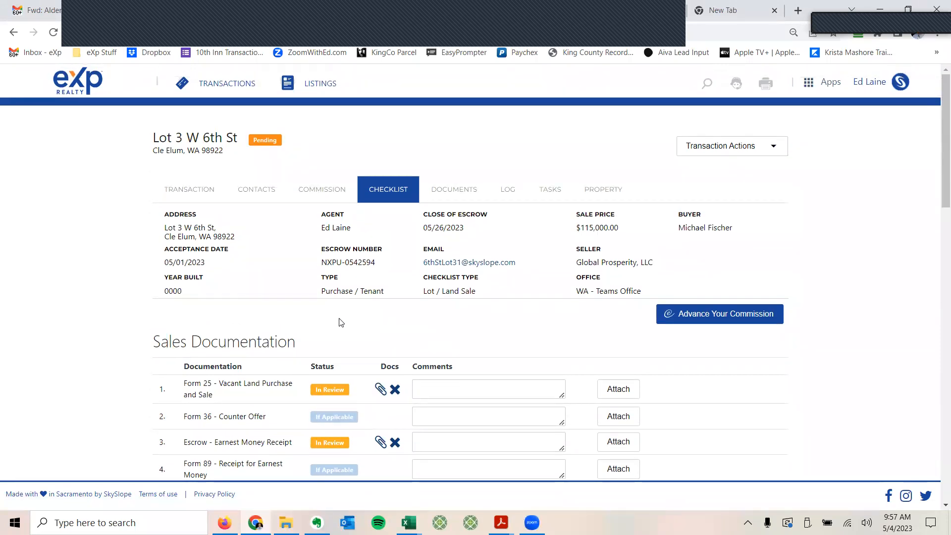
{"action": "scroll", "coordinate": [341, 328], "scroll_direction": "down", "scroll_amount": 1}
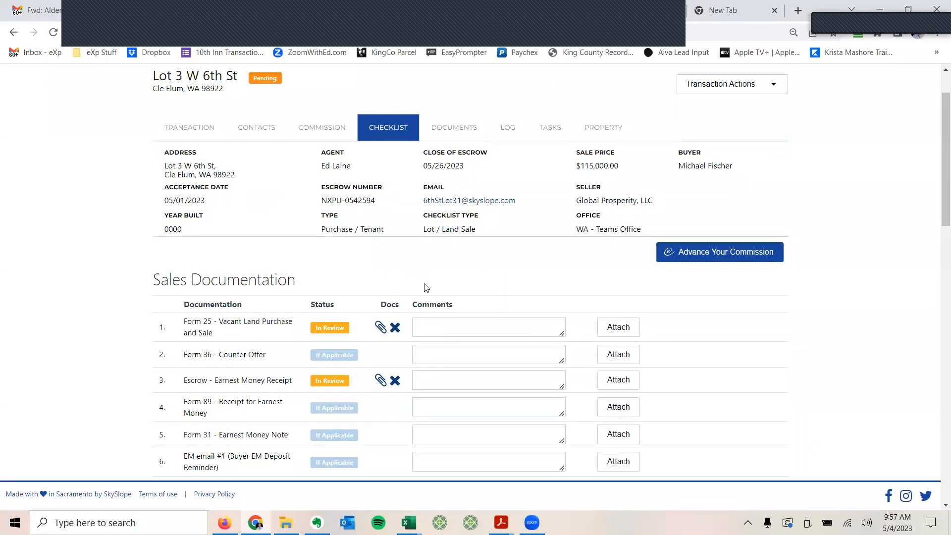
Step: Review the Lot 3 W 6th St activity log with the 05/04/2023 upload entries
{"action": "left_click", "coordinate": [509, 129]}
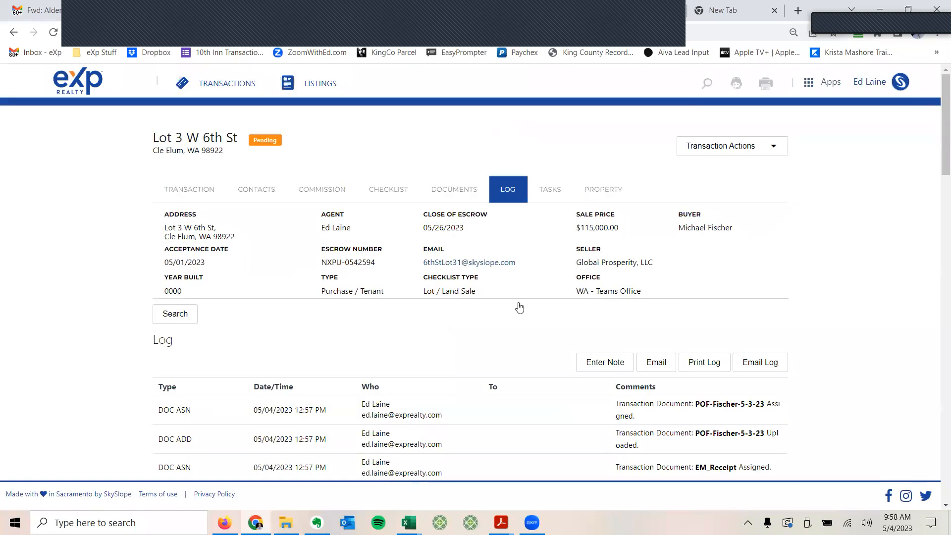
{"action": "scroll", "coordinate": [516, 302], "scroll_direction": "down", "scroll_amount": 3}
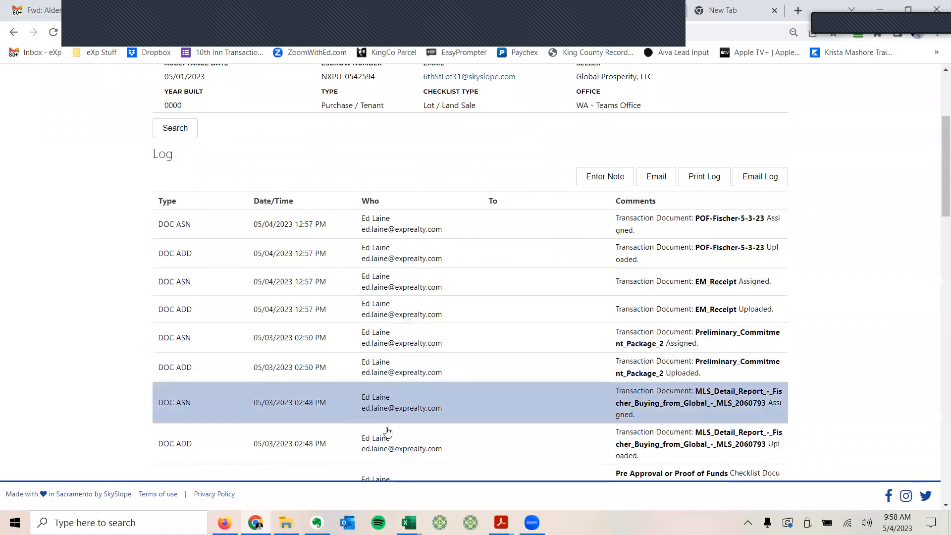
{"action": "scroll", "coordinate": [423, 347], "scroll_direction": "down", "scroll_amount": 9}
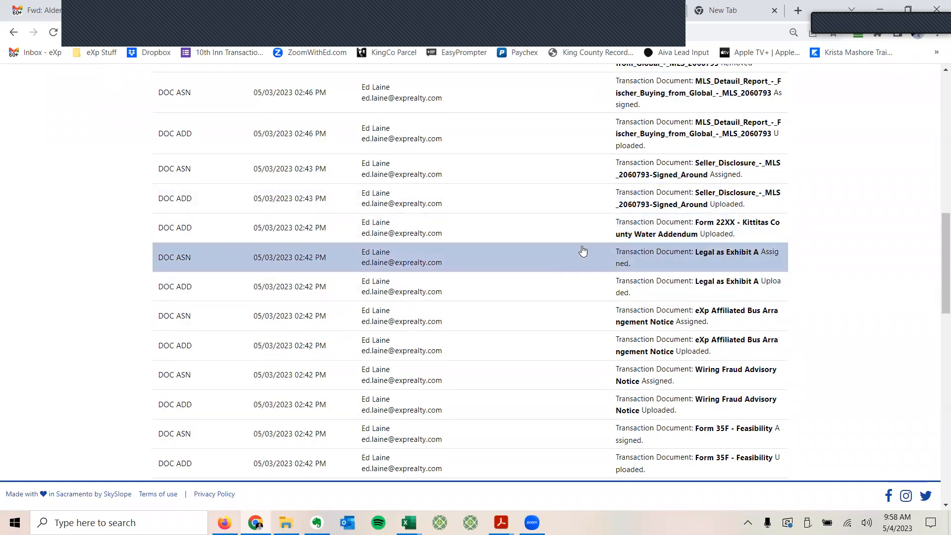
{"action": "scroll", "coordinate": [547, 180], "scroll_direction": "up", "scroll_amount": 10}
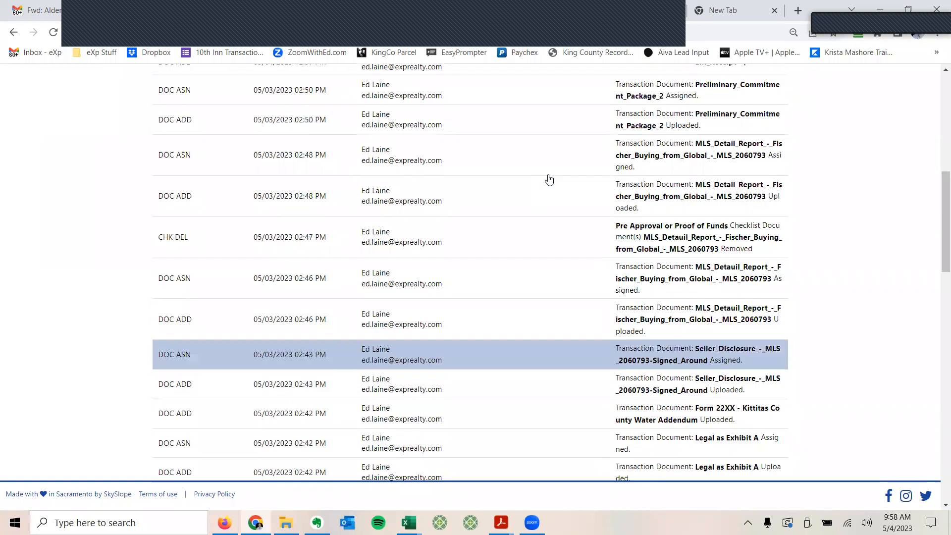
{"action": "scroll", "coordinate": [549, 179], "scroll_direction": "up", "scroll_amount": 4}
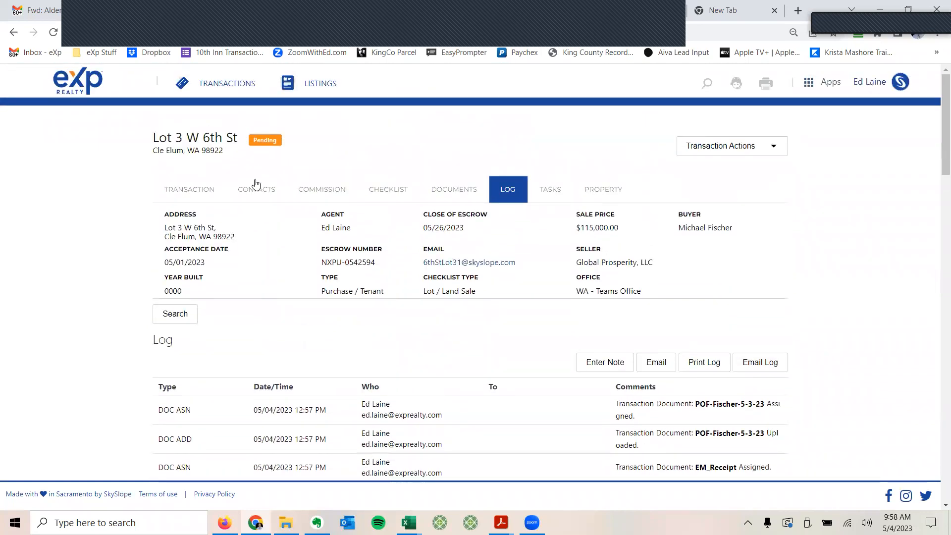
Step: Show the Lot 3 W 6th St details form with MLS 2060793
{"action": "left_click", "coordinate": [191, 190]}
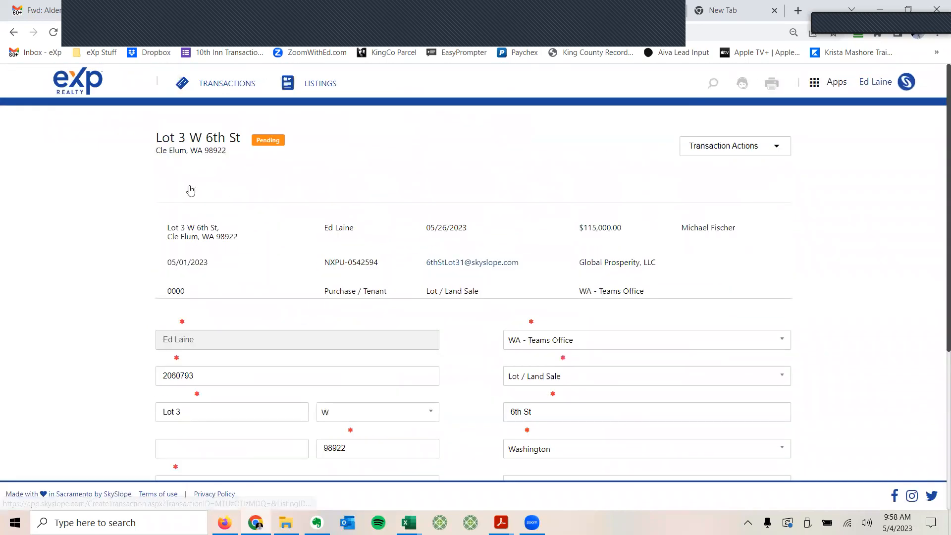